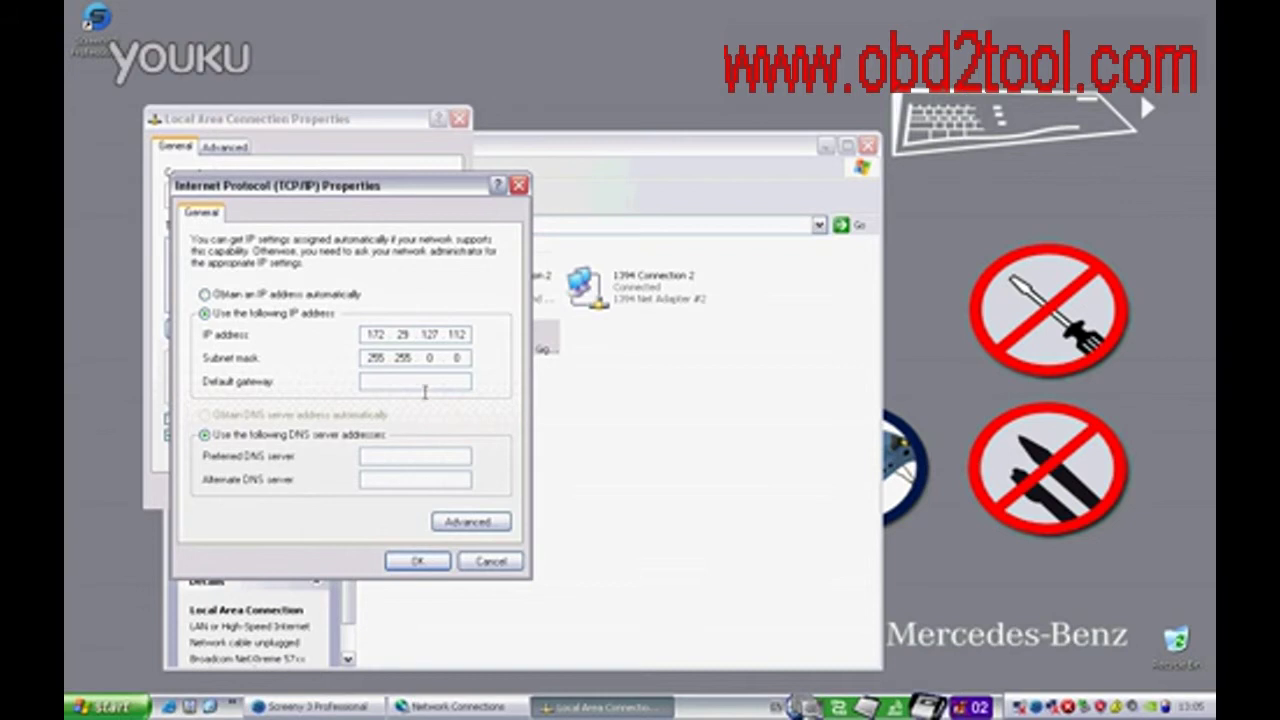
Apply IP address 172.29.127.112 and subnet mask 255.255.0.0 to the Local Area Connection, then close its properties and the Network Connections window.
click(418, 561)
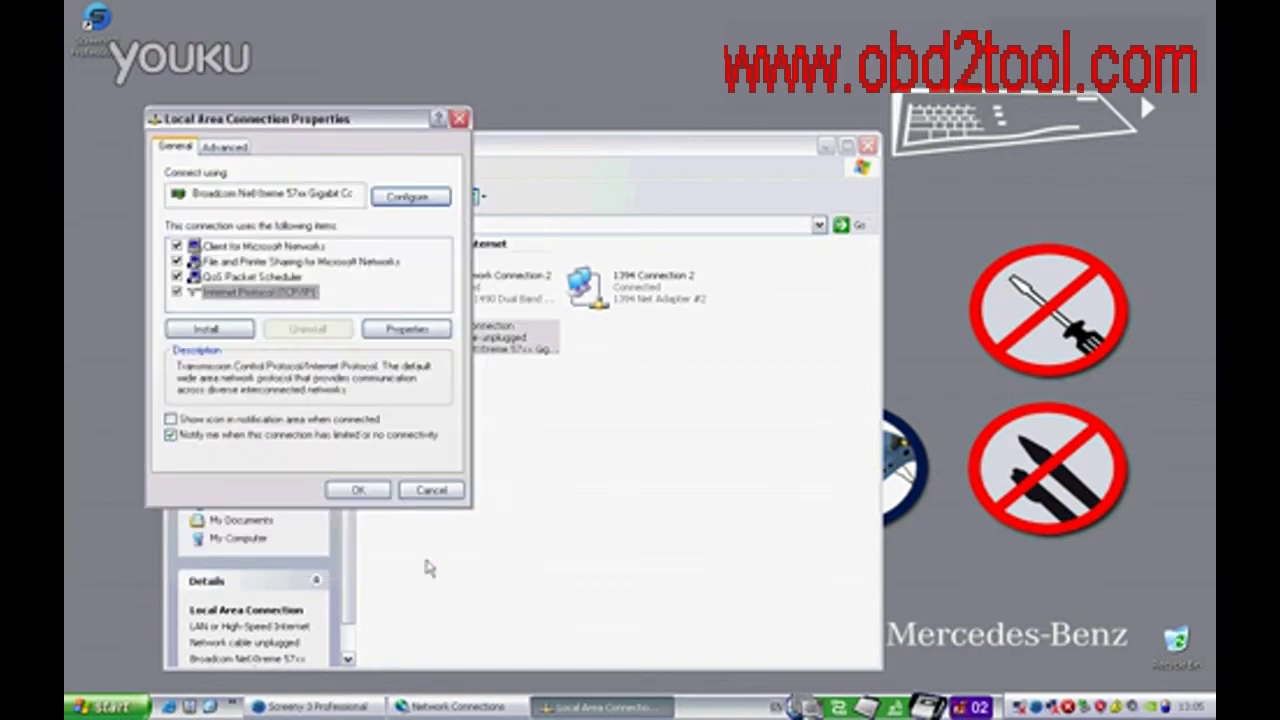
click(362, 490)
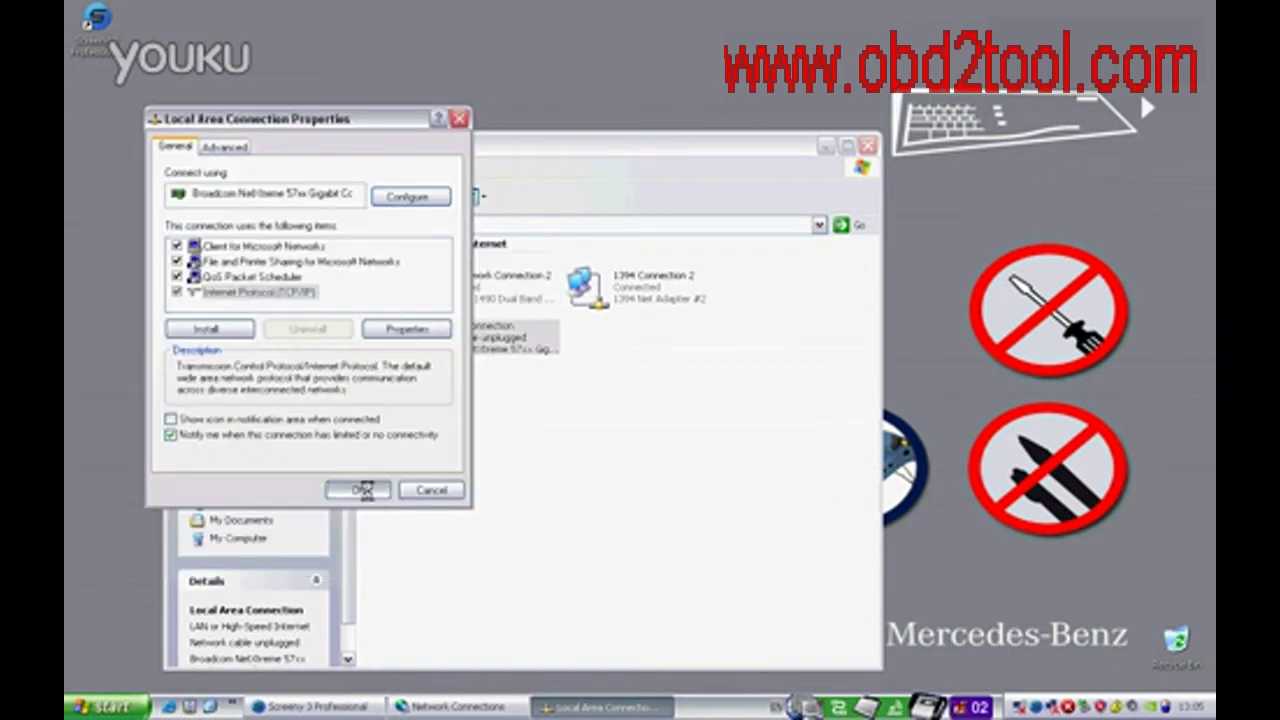
click(868, 146)
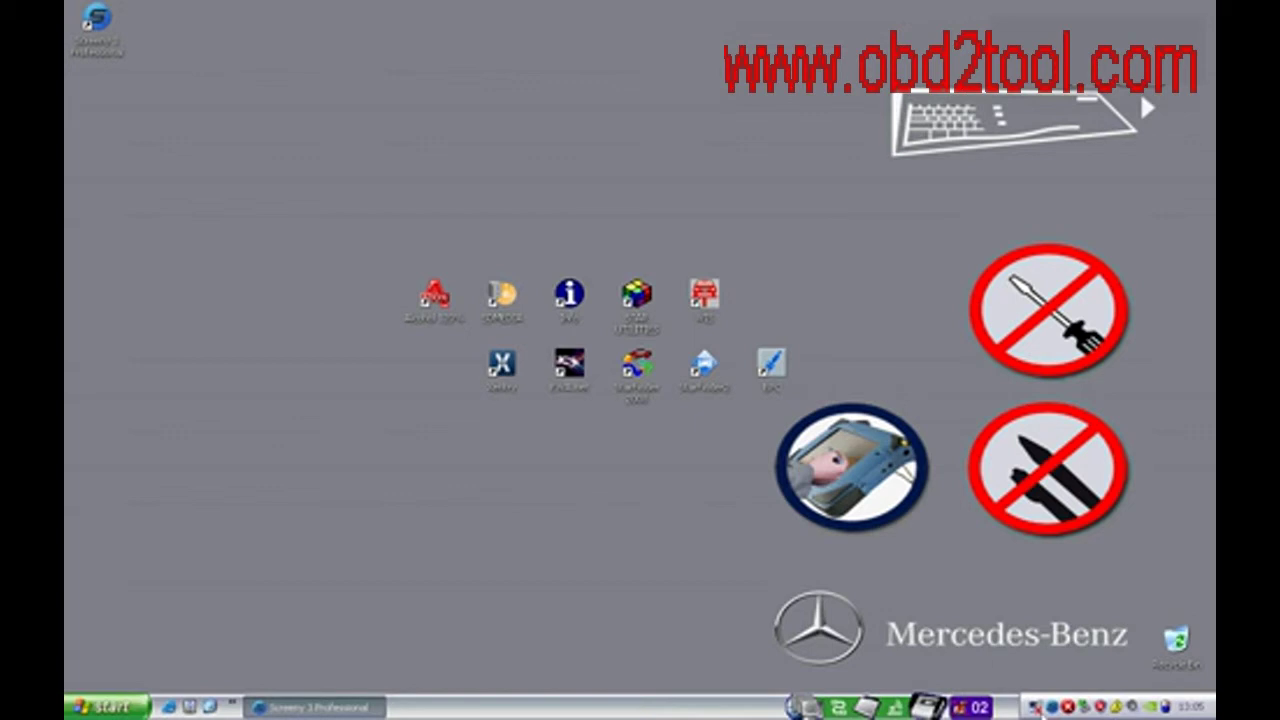
Reopen Network Connections and check the status of the Local Area Connection.
right_click(1038, 709)
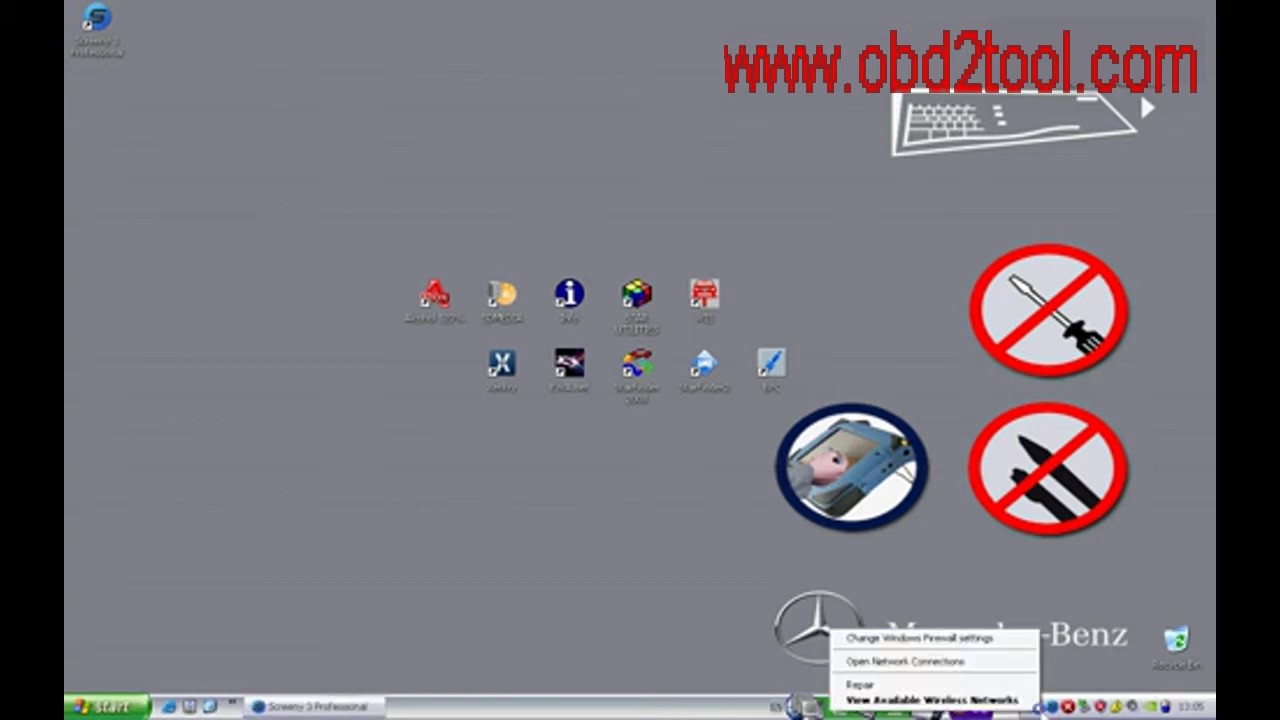
click(1008, 663)
click(497, 338)
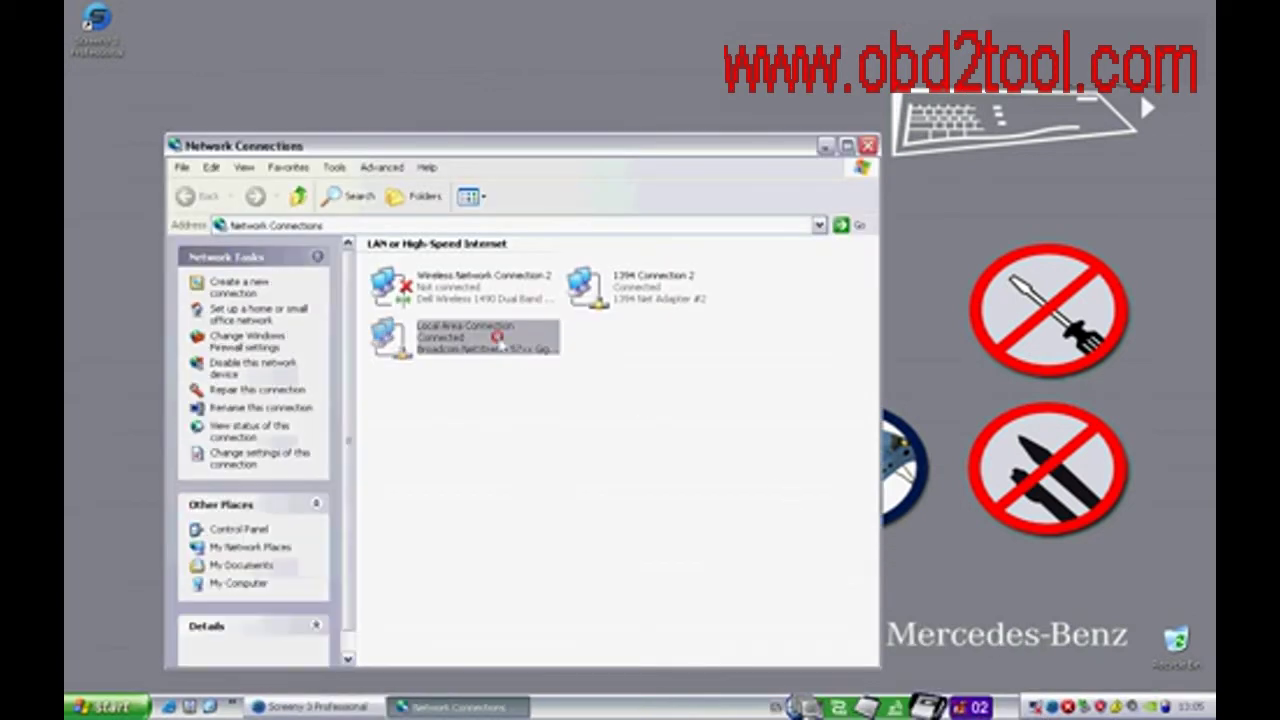
drag(628, 147, 508, 100)
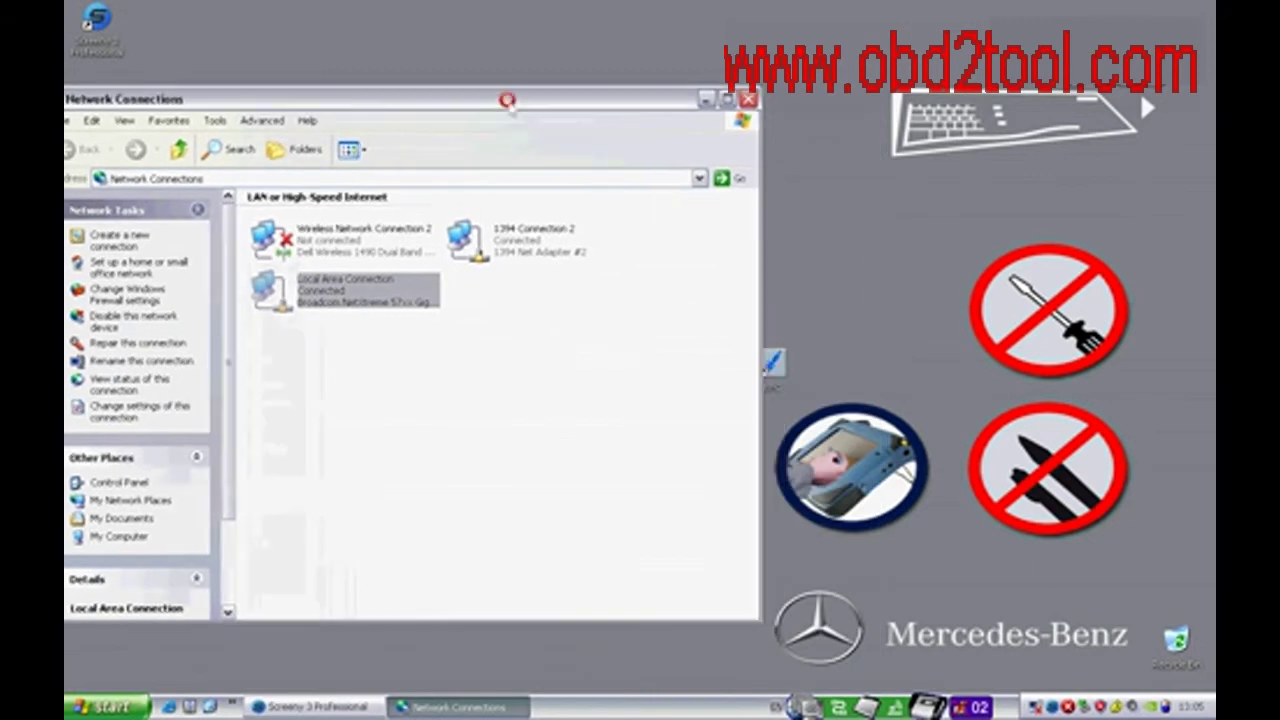
double_click(425, 303)
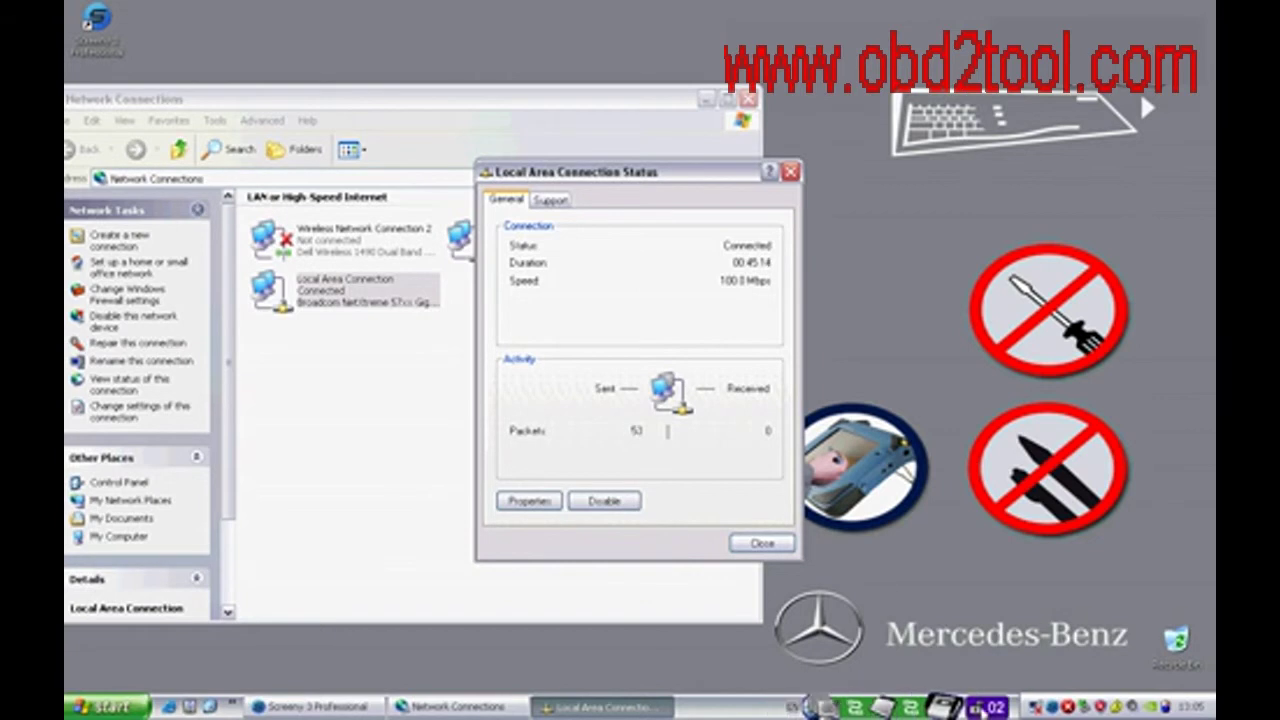
In SDnetControl, allow configuration changes and open the multiplexer's Register/configure settings, clearing away the network connection windows.
double_click(945, 706)
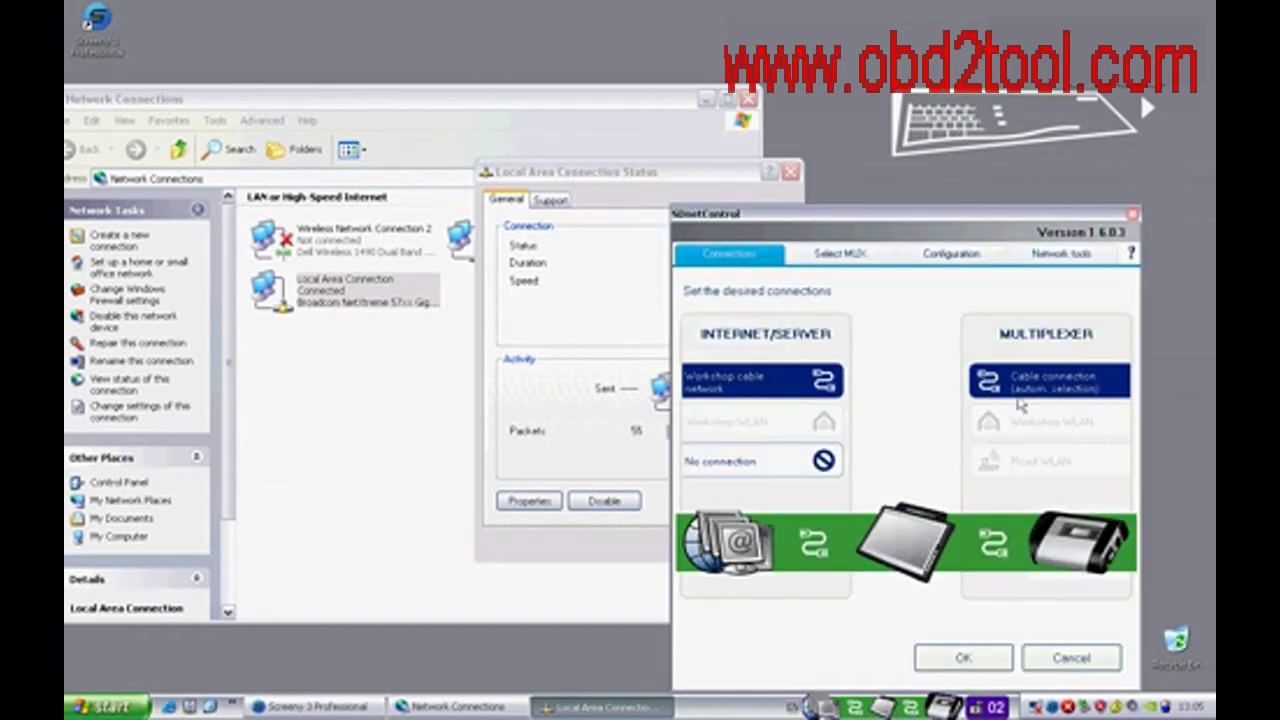
click(956, 254)
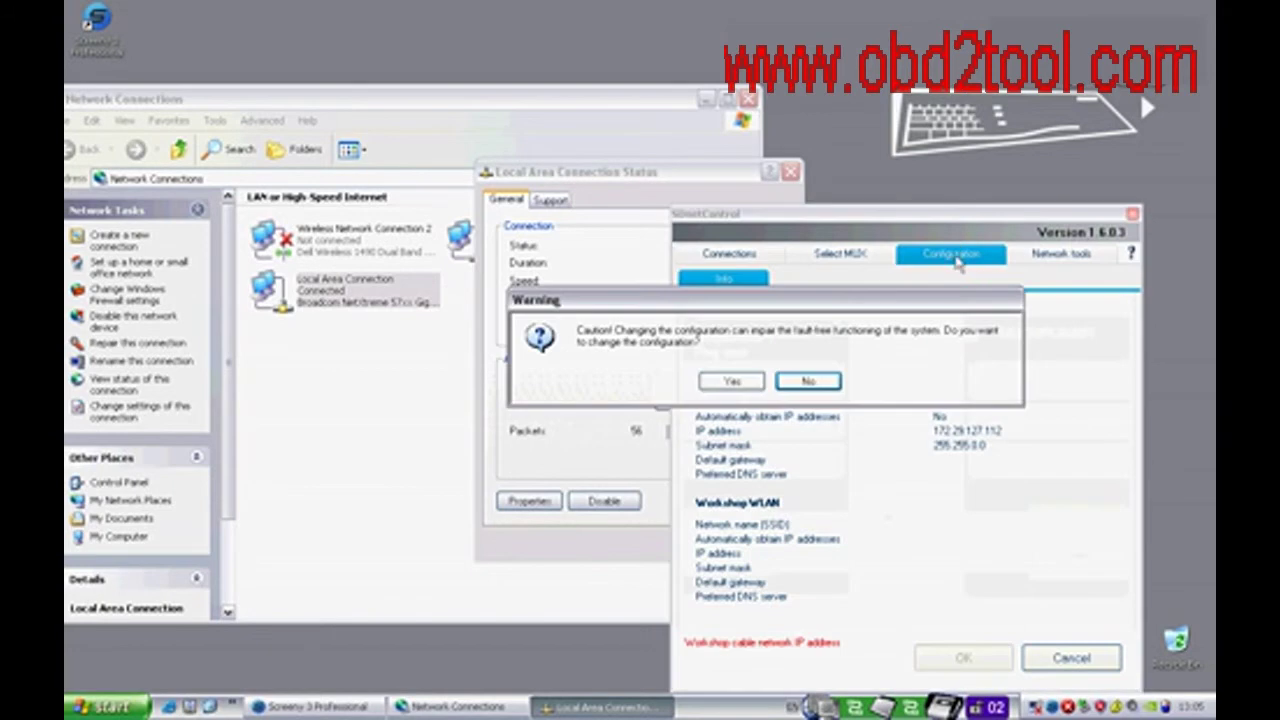
click(738, 385)
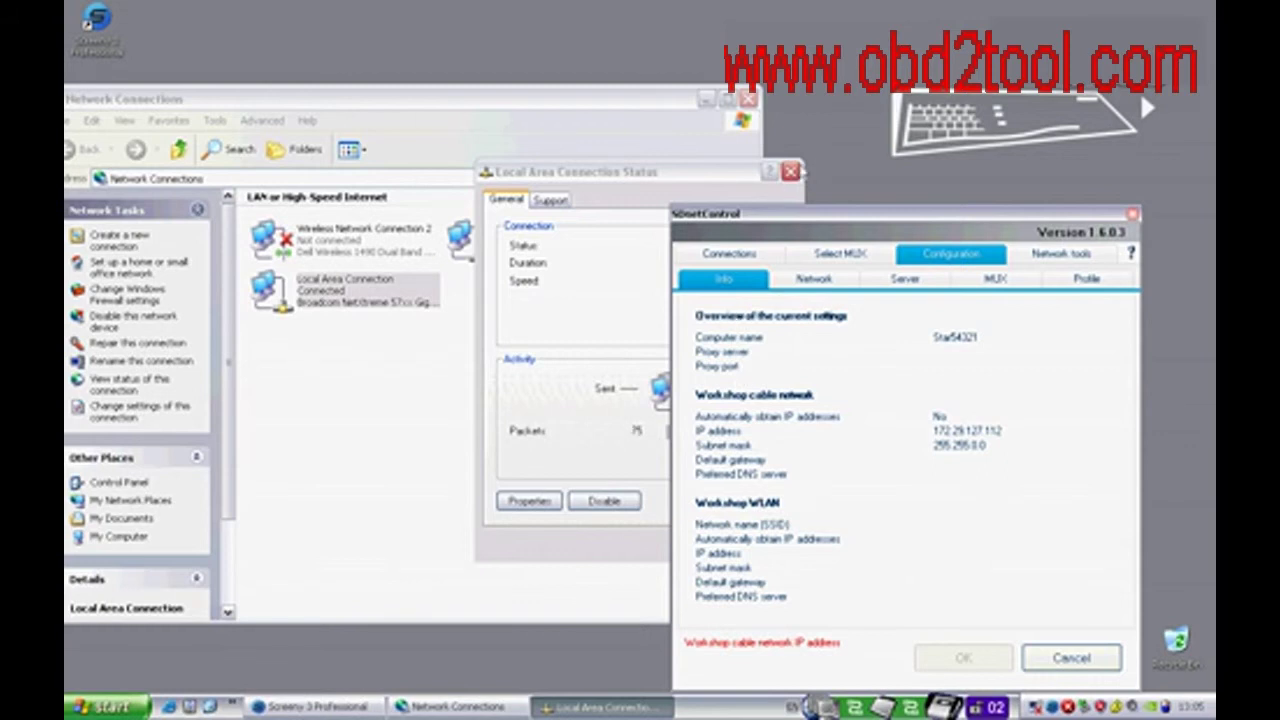
click(791, 172)
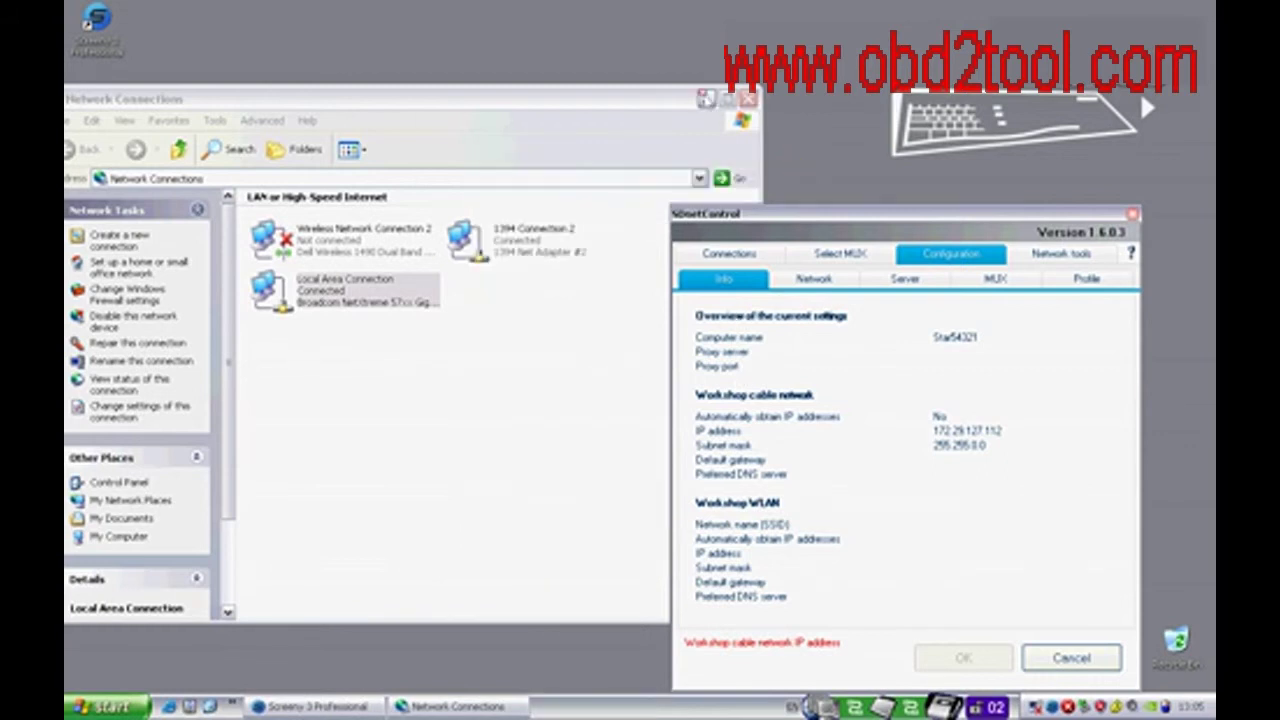
click(707, 100)
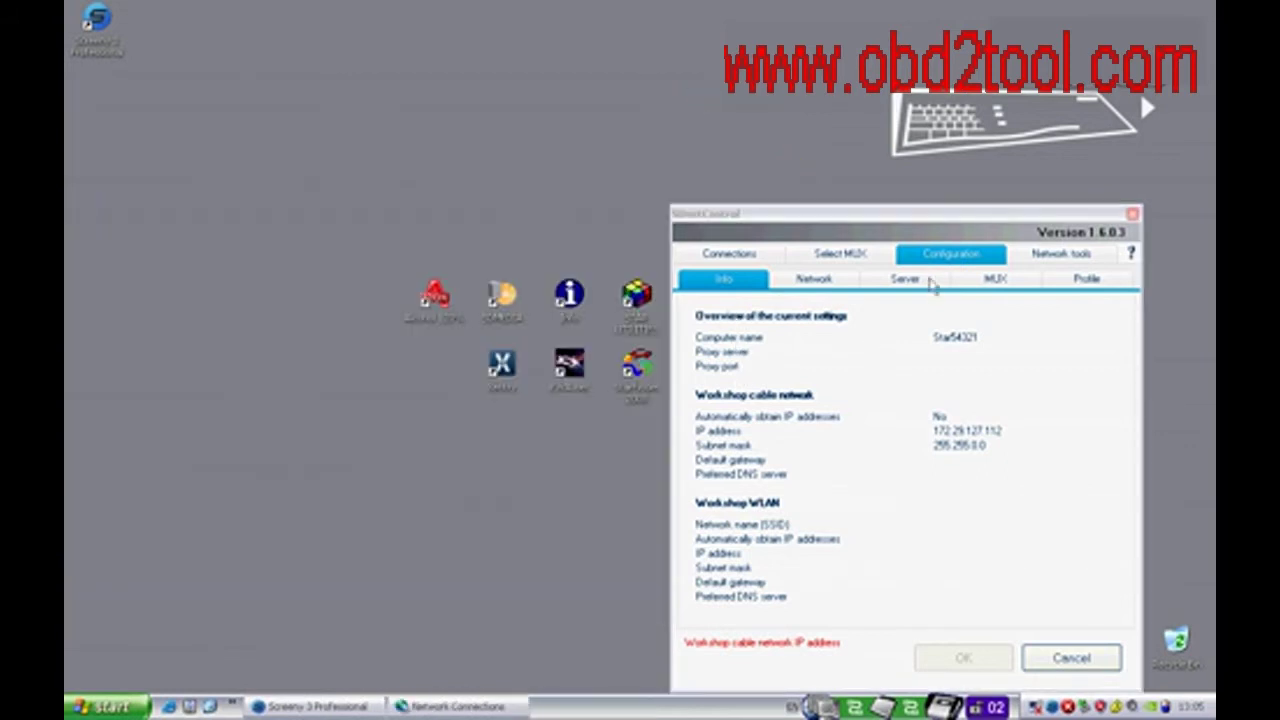
click(994, 282)
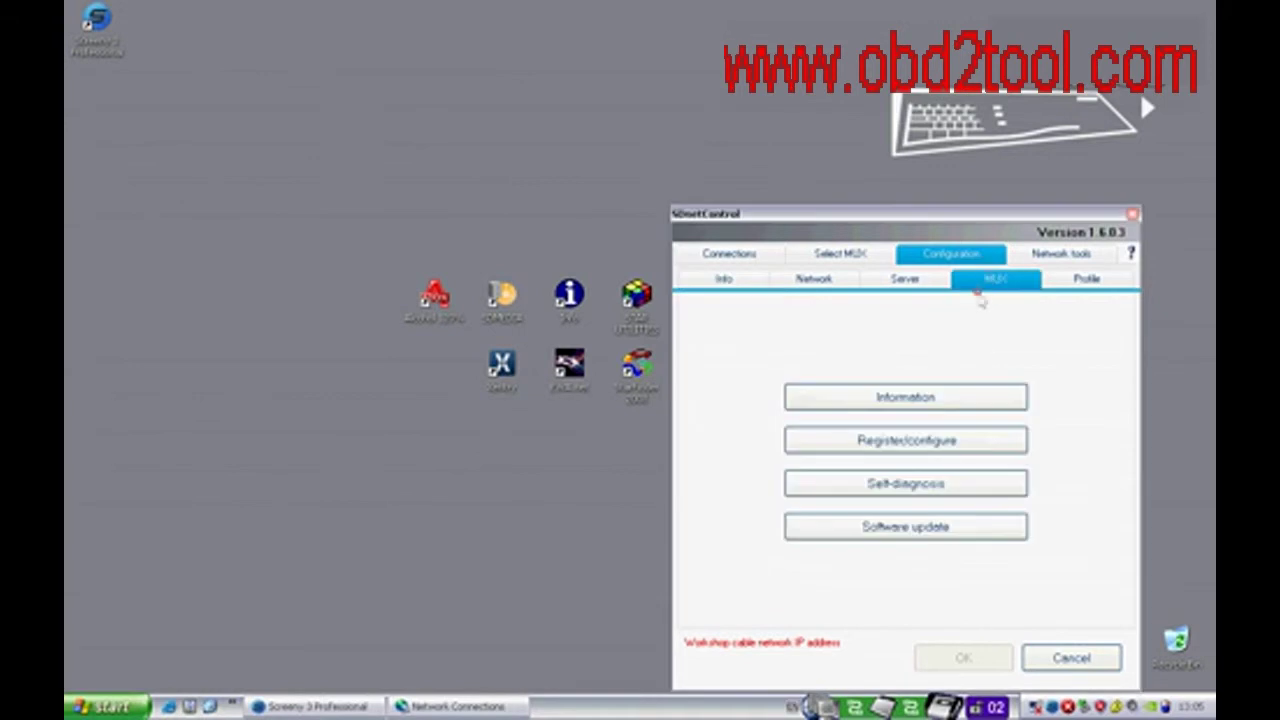
click(861, 443)
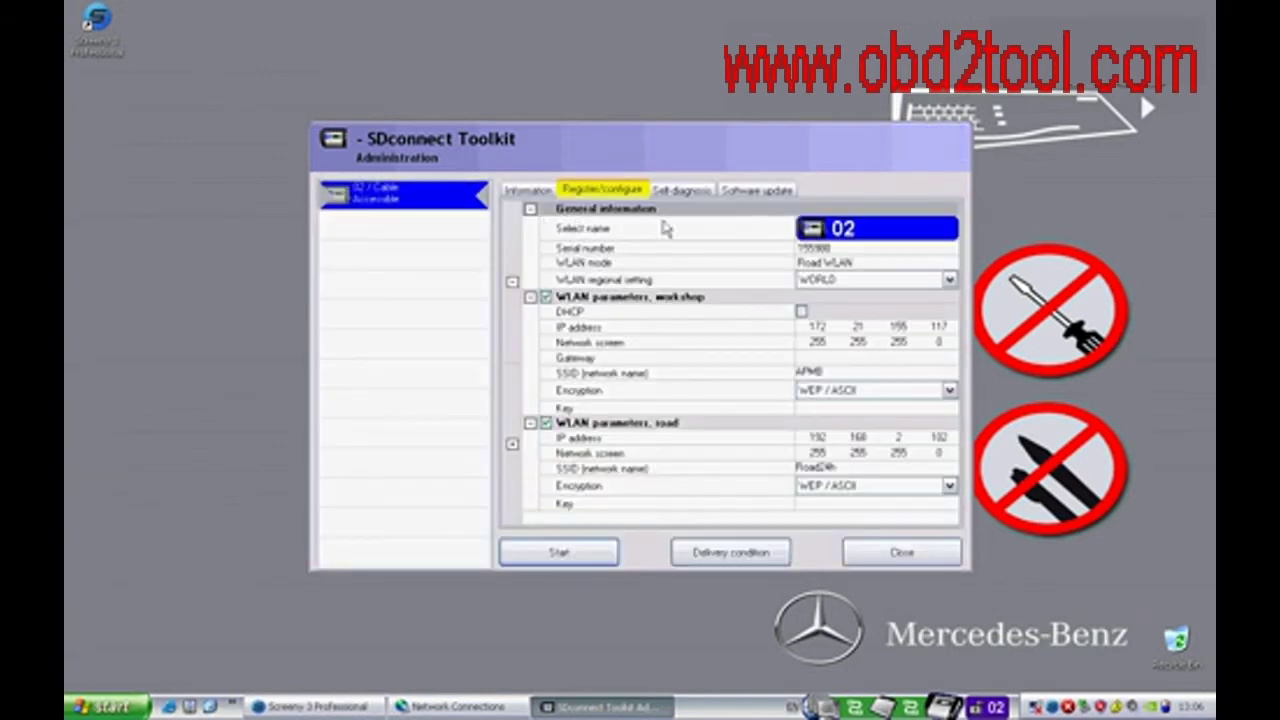
Confirm 02 as the SDconnect name and disable the workshop WLAN parameters, leaving the road WLAN parameters enabled.
click(822, 228)
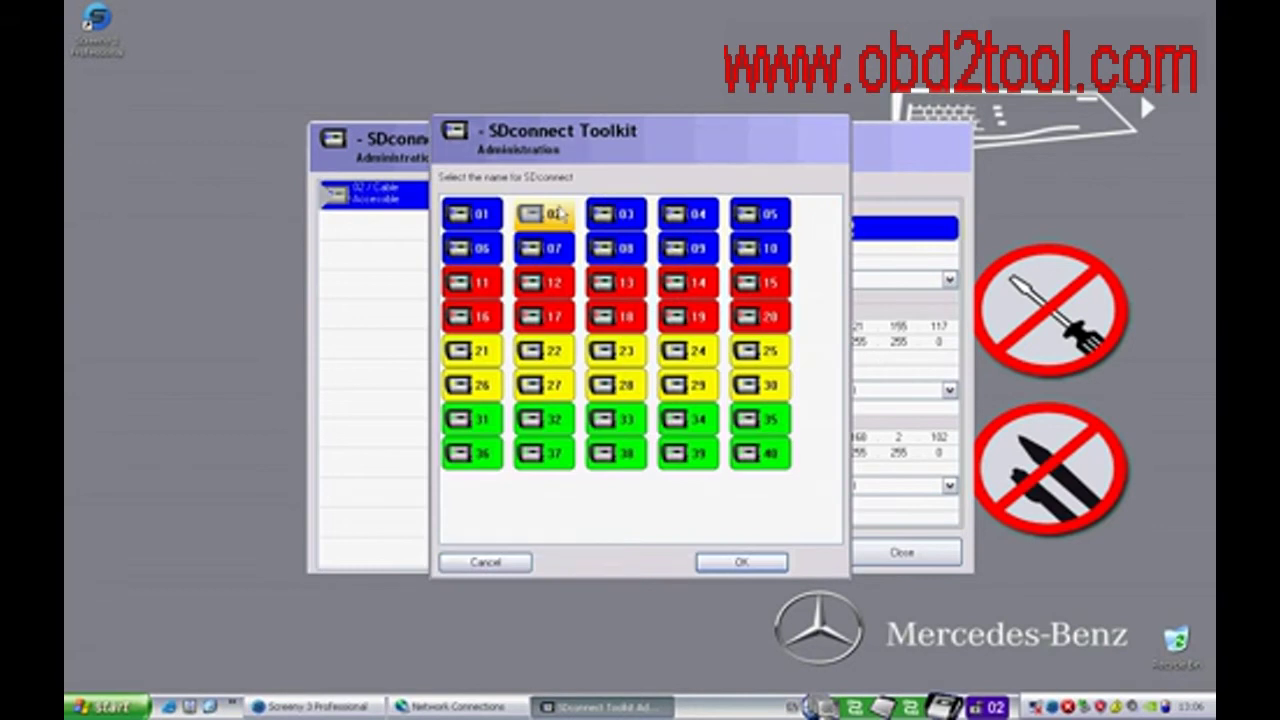
click(745, 560)
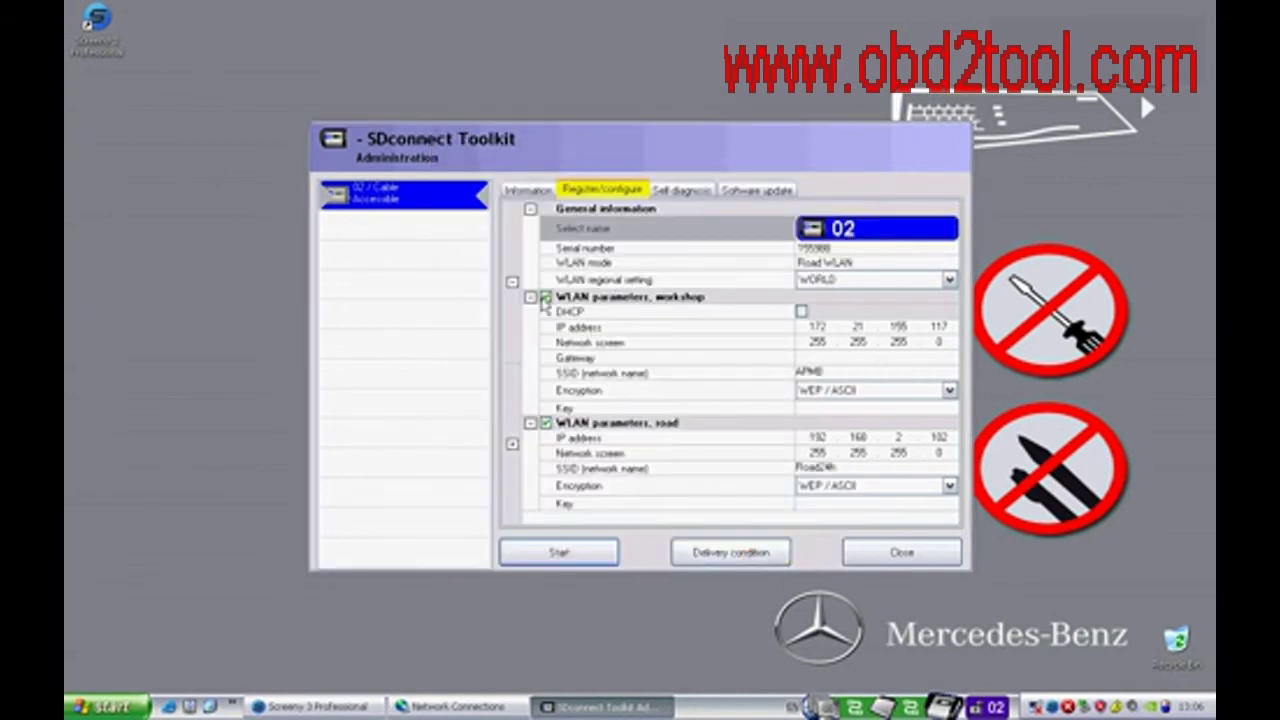
click(545, 297)
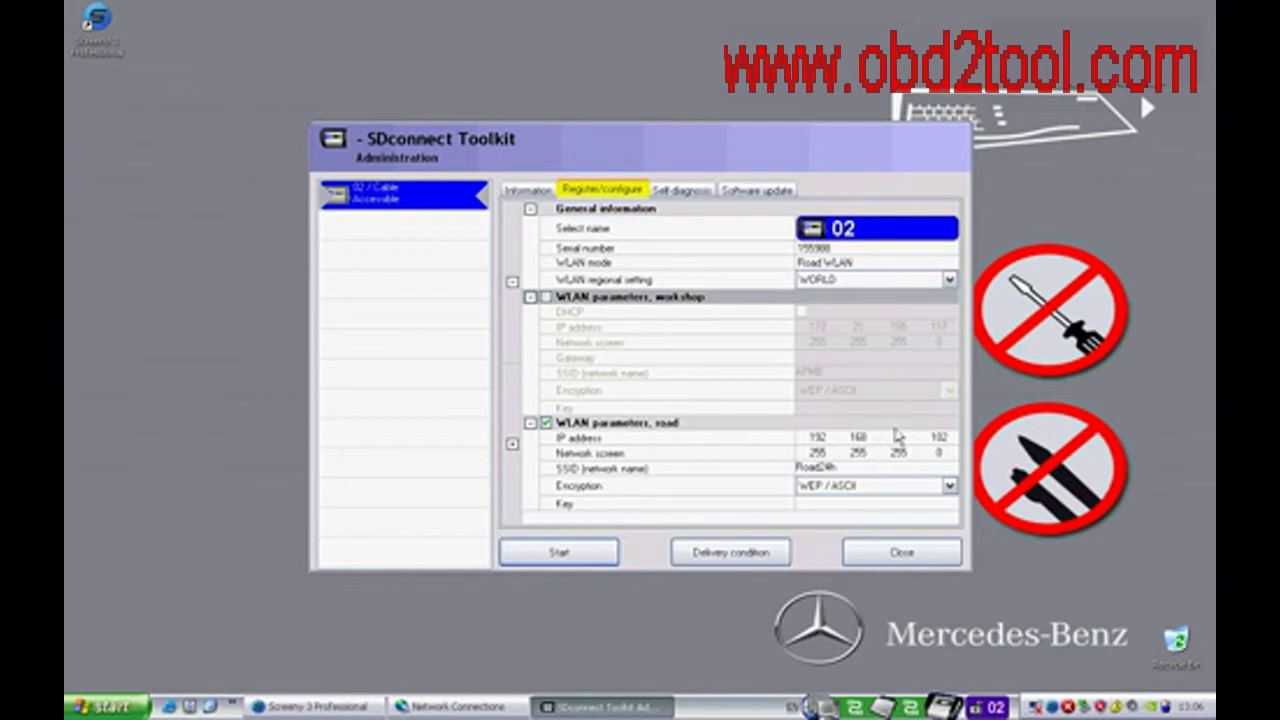
click(545, 423)
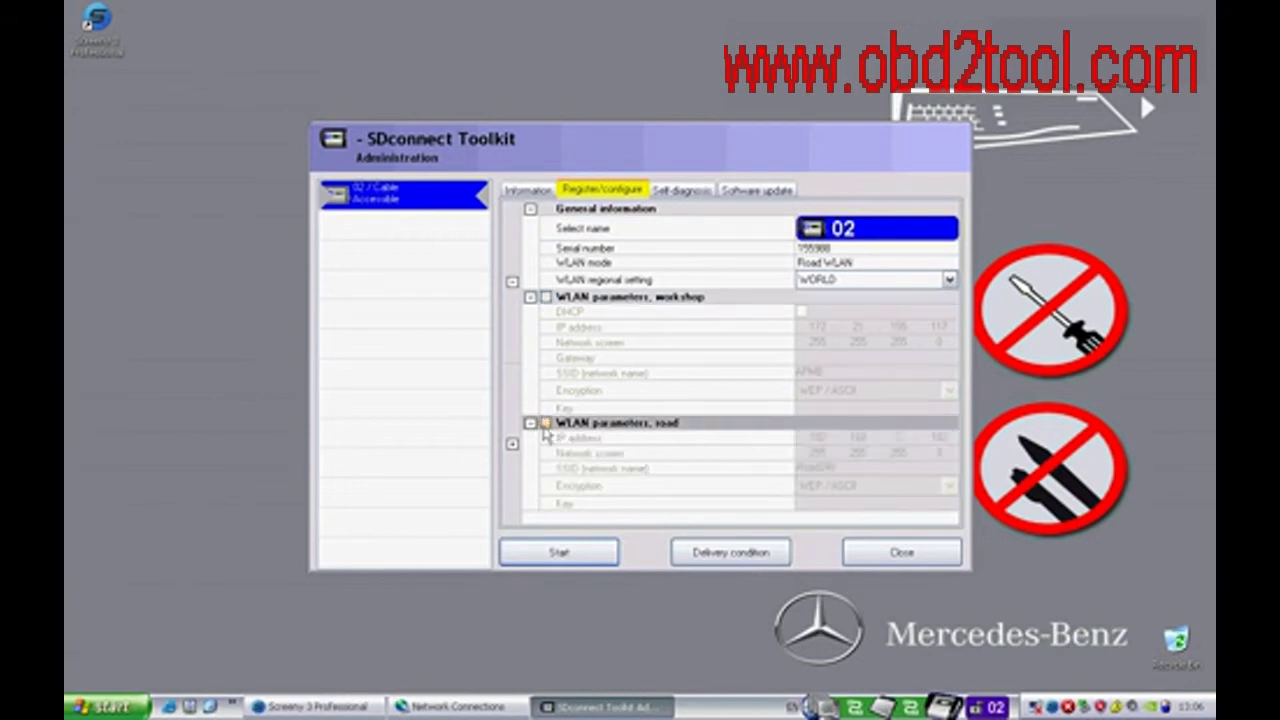
click(545, 423)
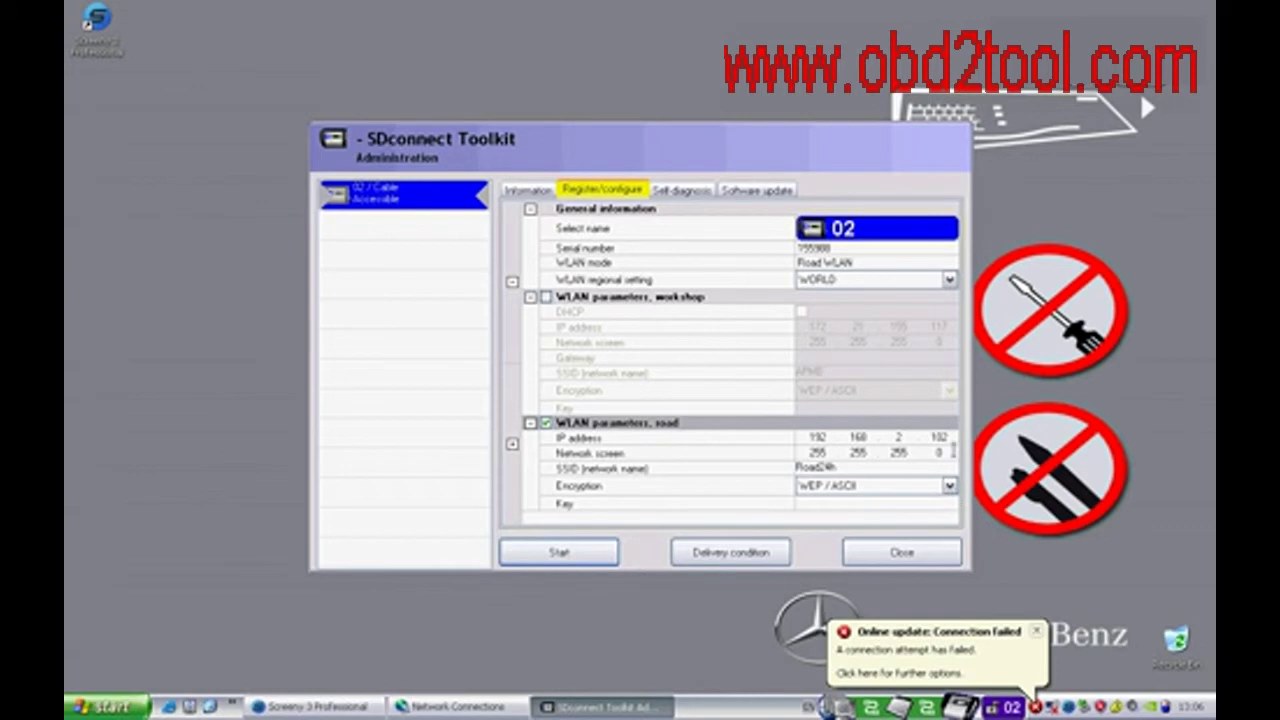
Set the road WLAN encryption to WEP / Hex and enter the encryption key.
click(949, 485)
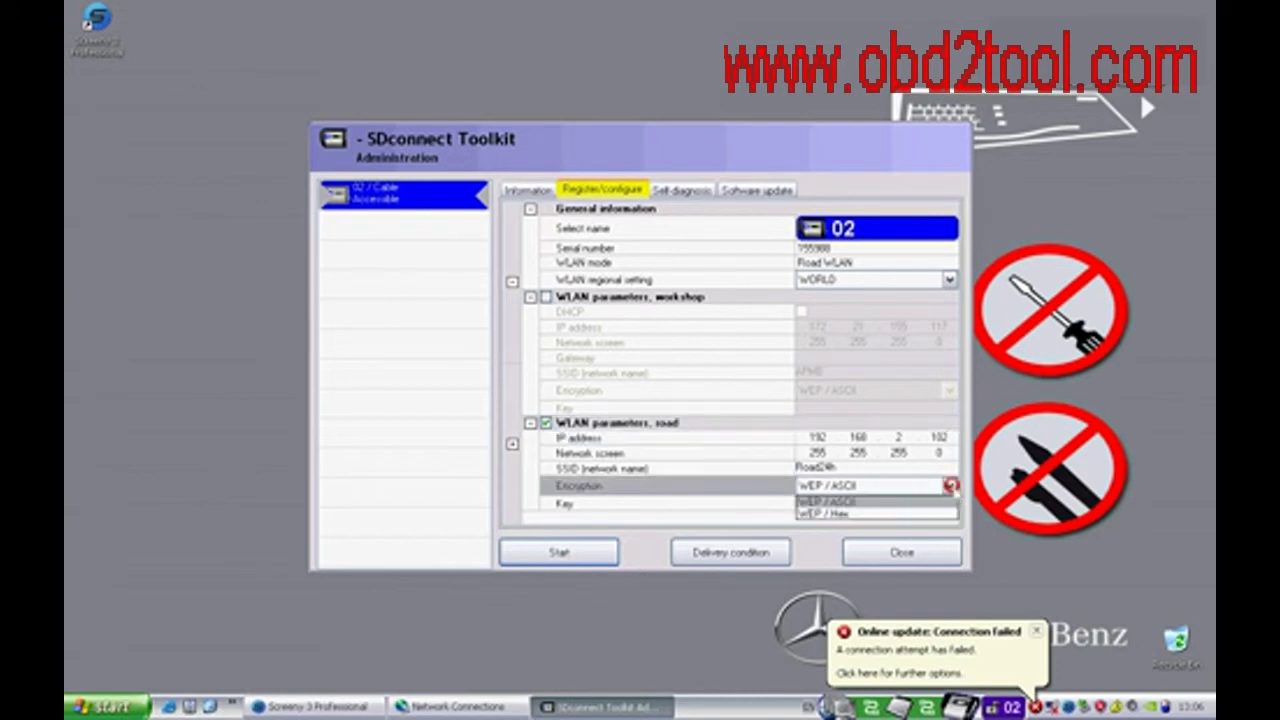
click(935, 513)
click(912, 501)
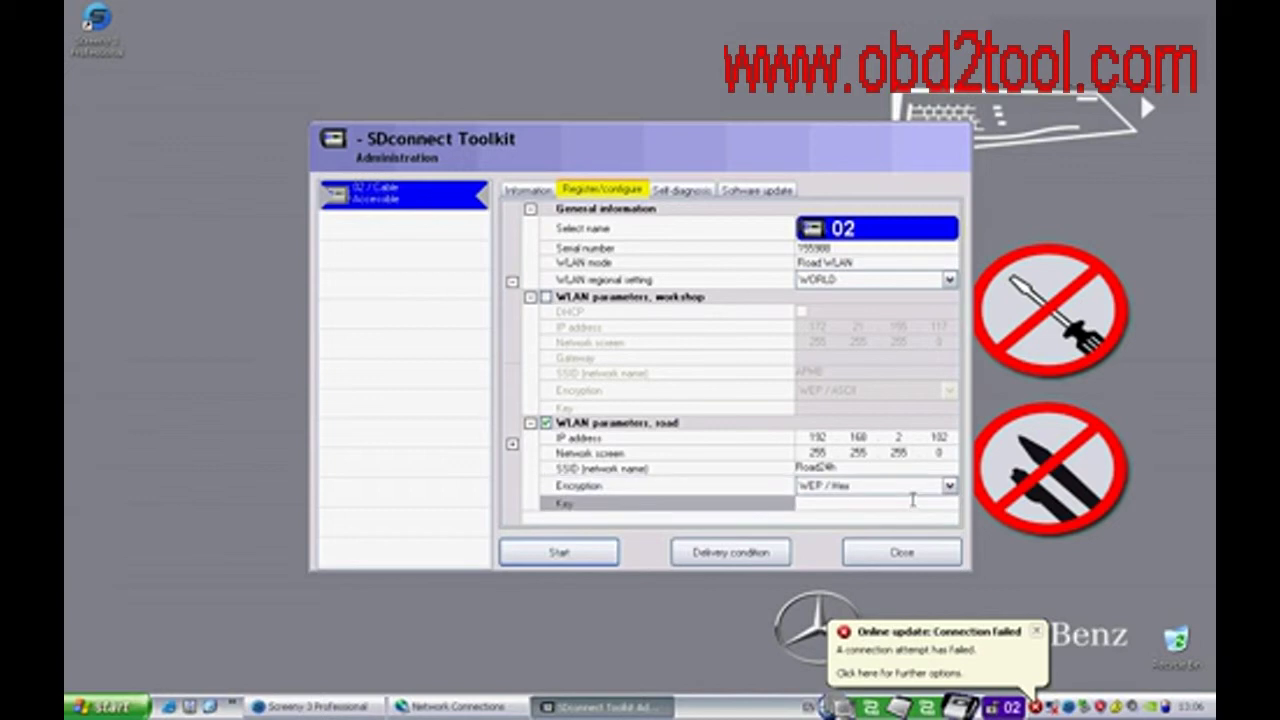
text(**************************)
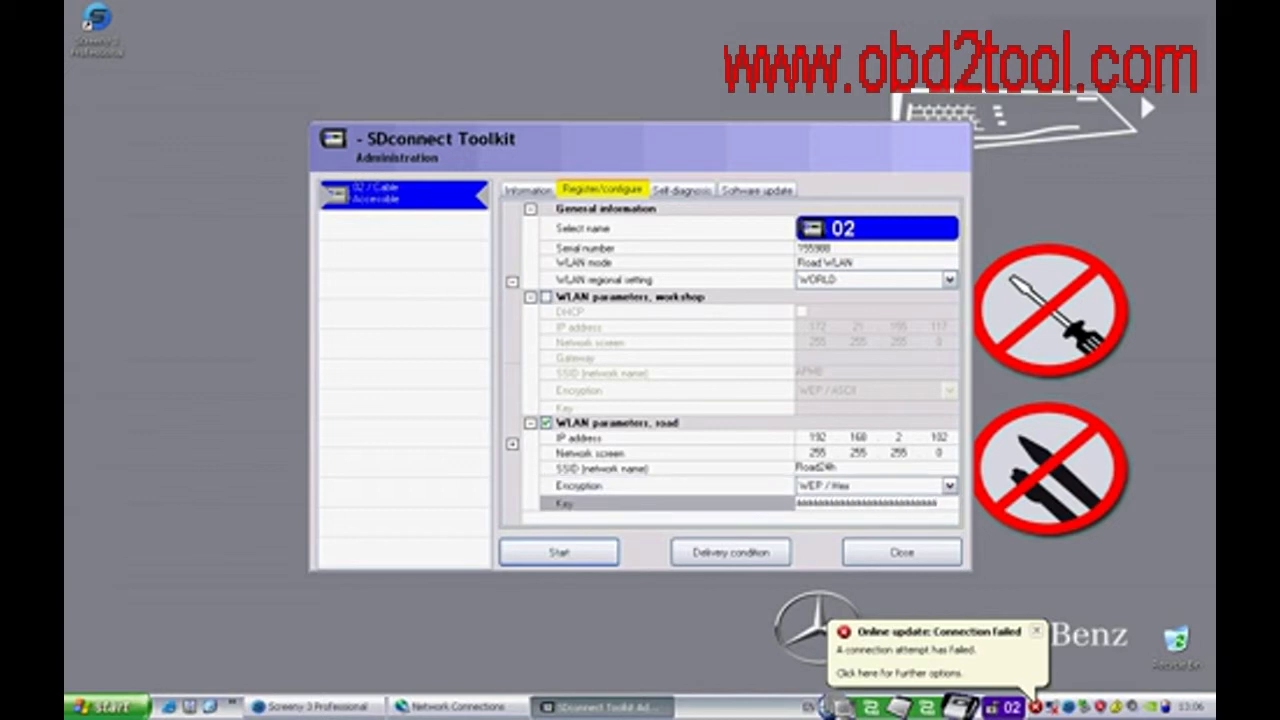
Start the SDconnect registration, review the device configuration report, and close the toolkit.
click(566, 553)
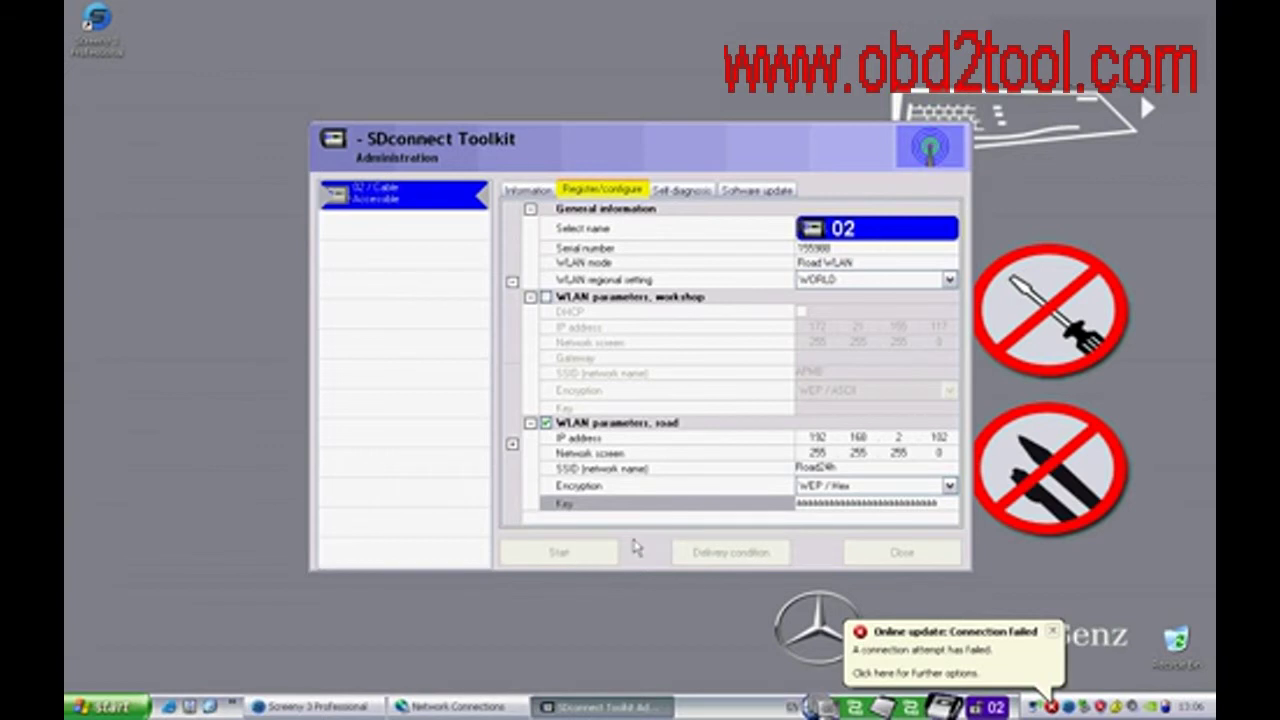
click(690, 548)
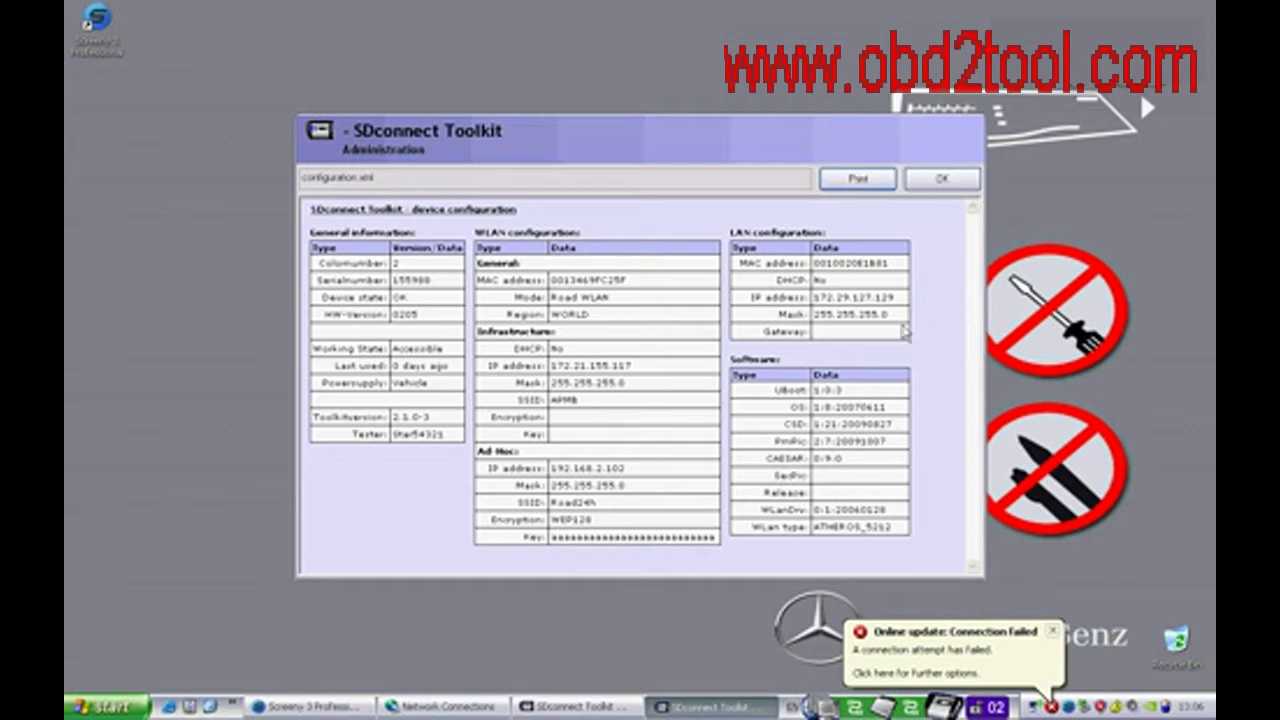
click(937, 181)
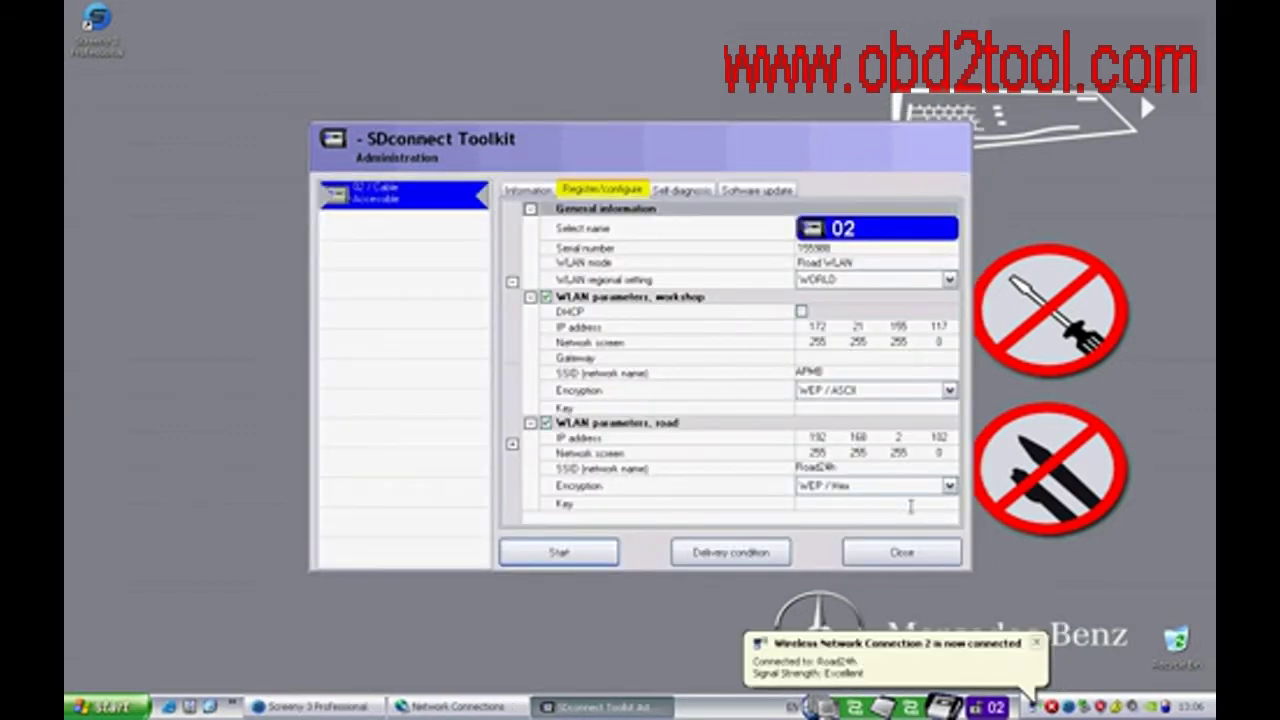
click(906, 556)
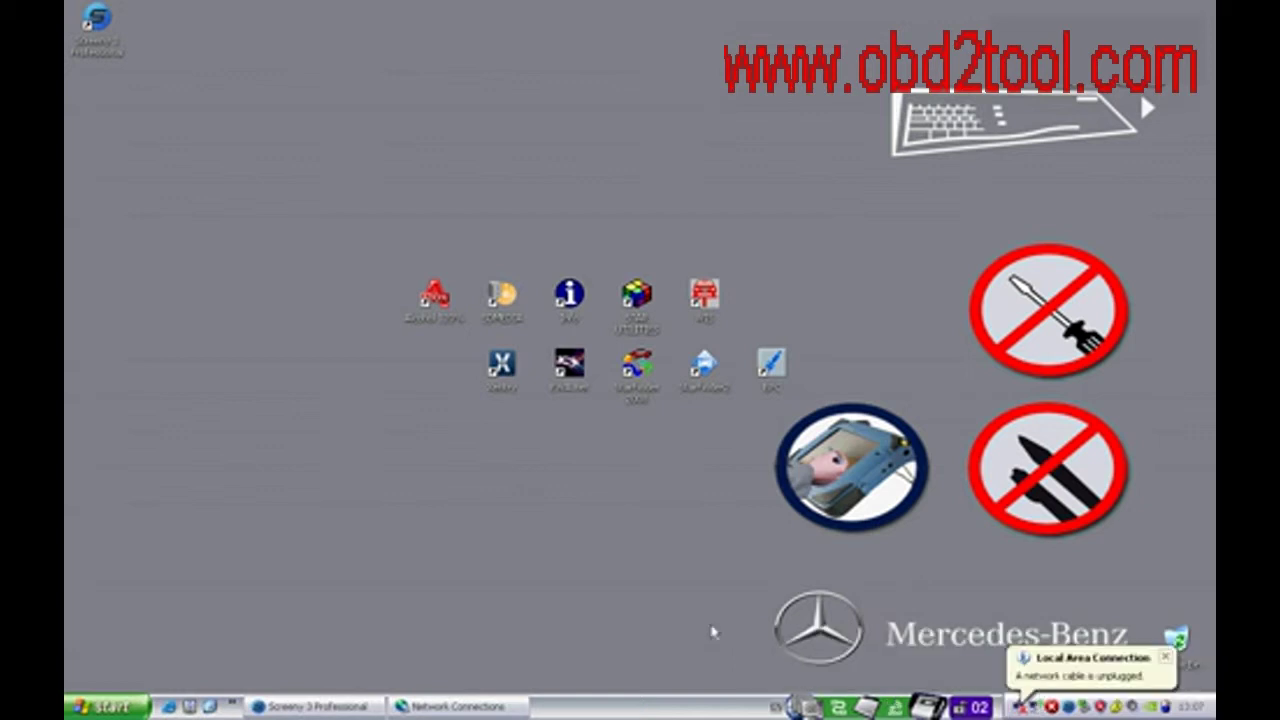
Apply IP address 192.168.2.22 and subnet mask 255.255.255.0 to Wireless Network Connection 2, then close its status window.
click(420, 708)
click(376, 247)
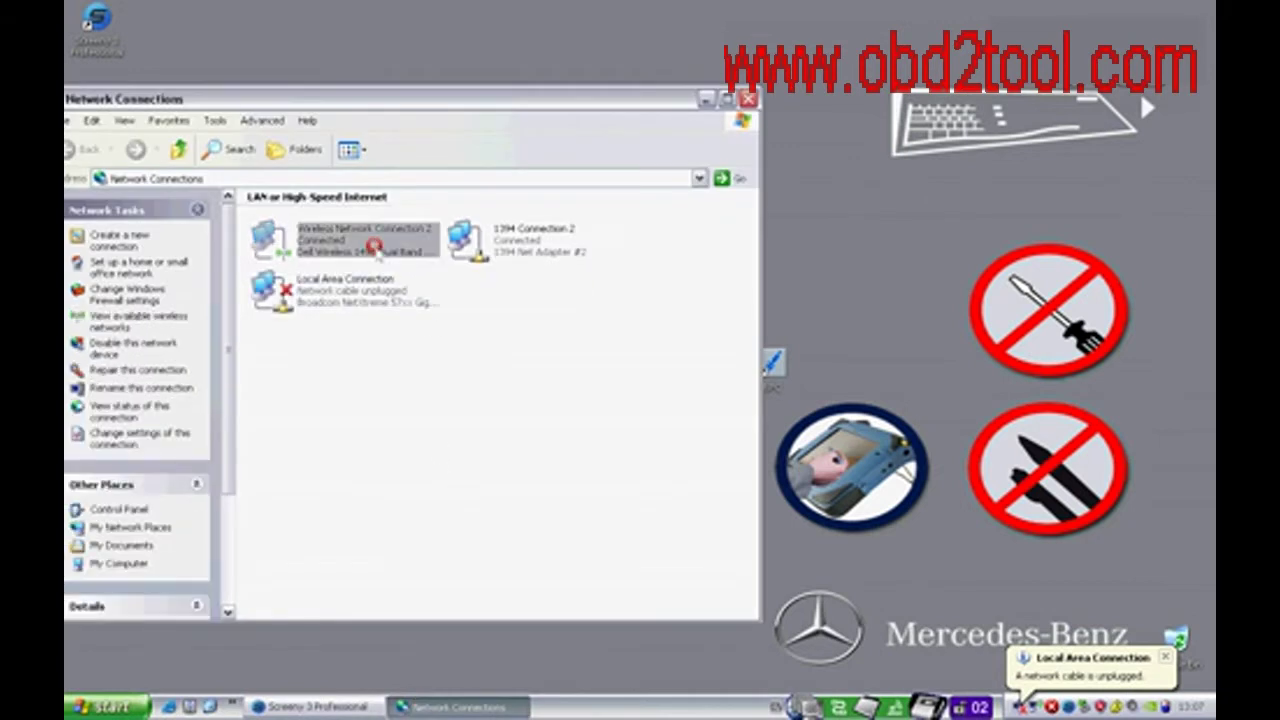
double_click(376, 247)
click(530, 500)
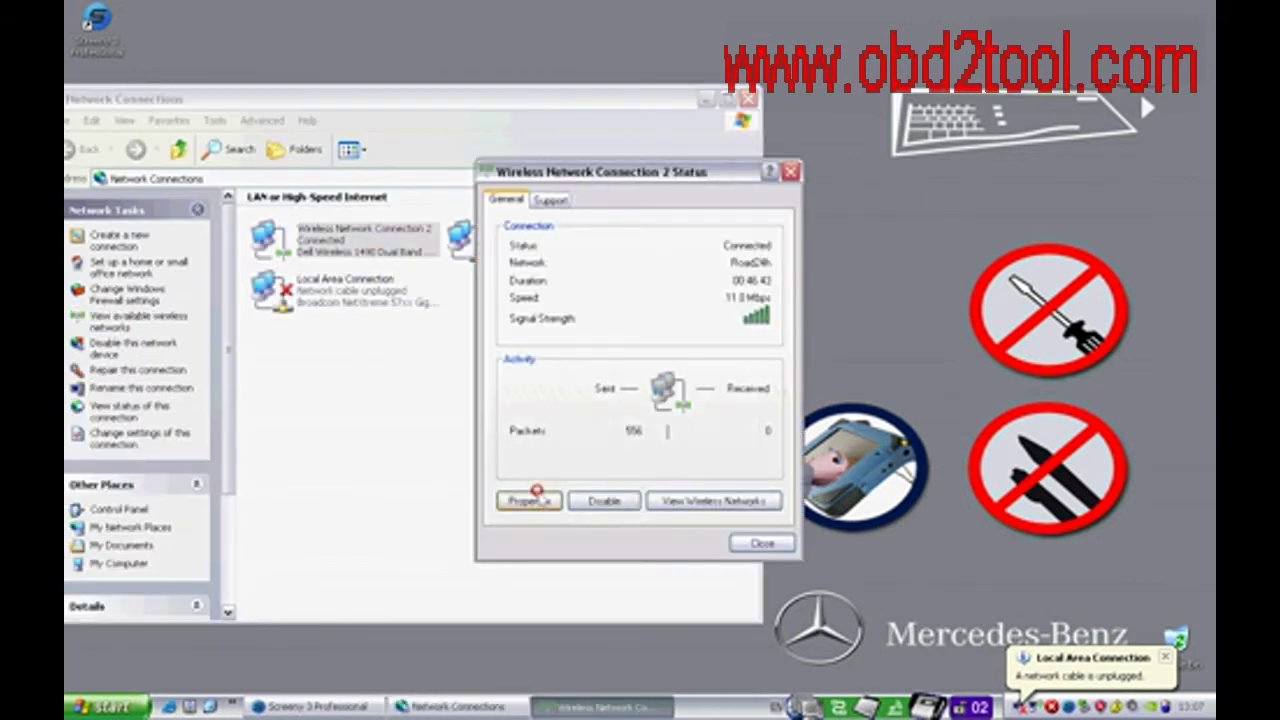
double_click(278, 268)
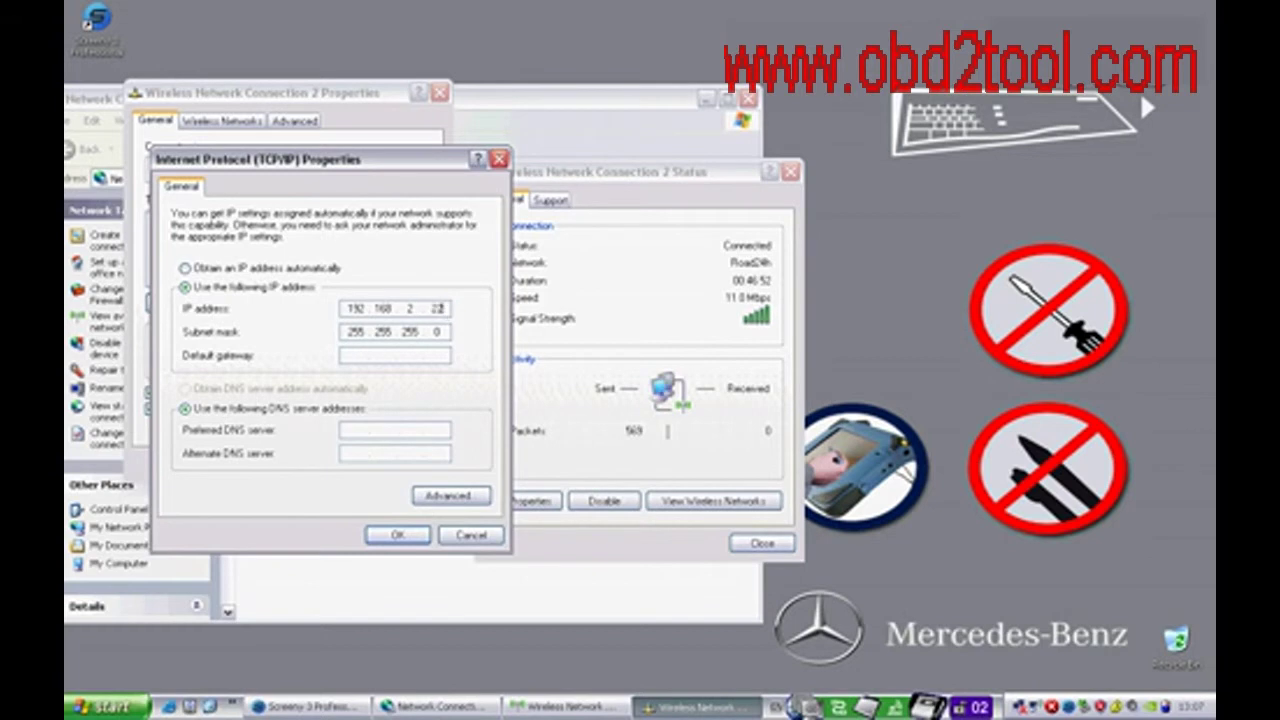
click(414, 536)
click(350, 463)
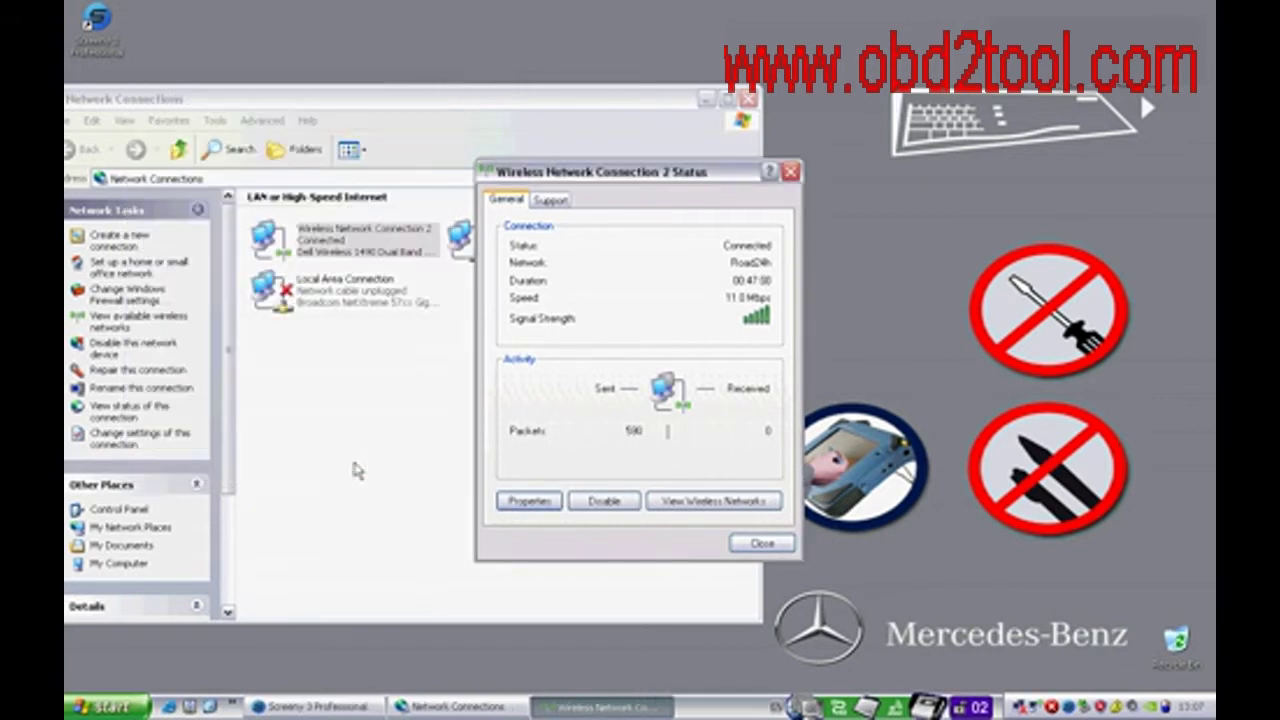
click(762, 543)
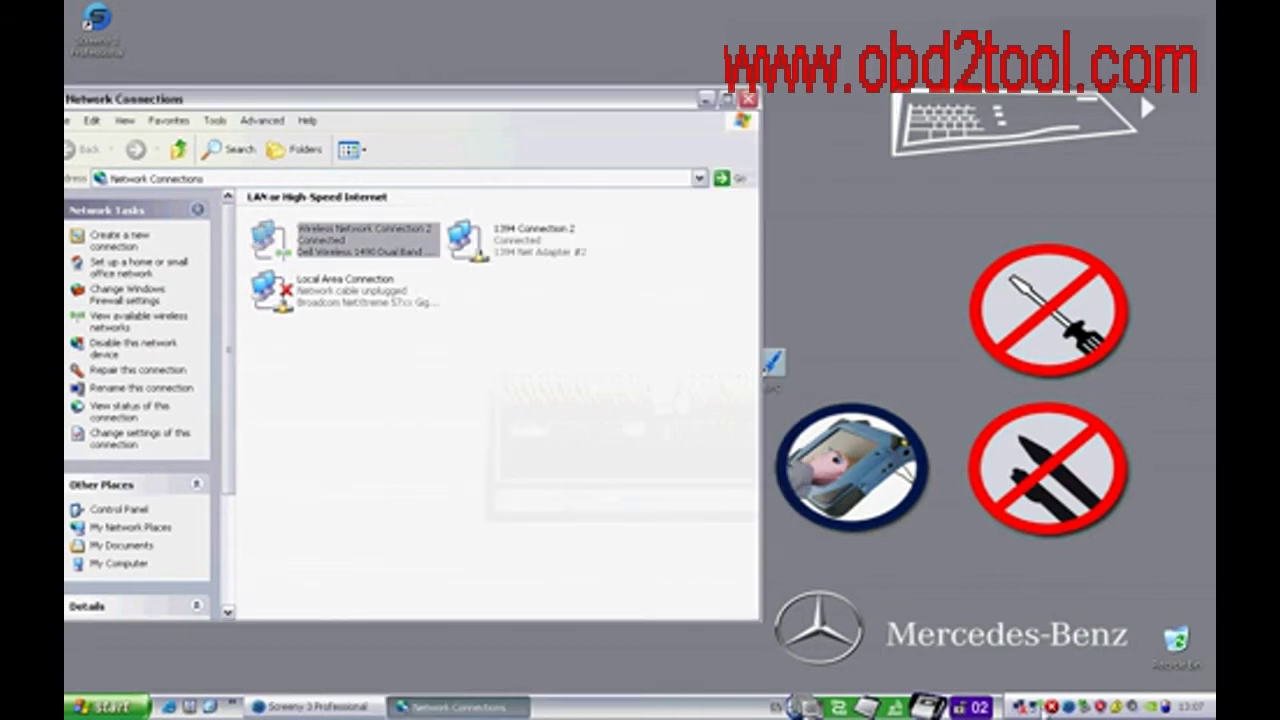
Show the available wireless networks and disconnect from Road24h.
right_click(1040, 706)
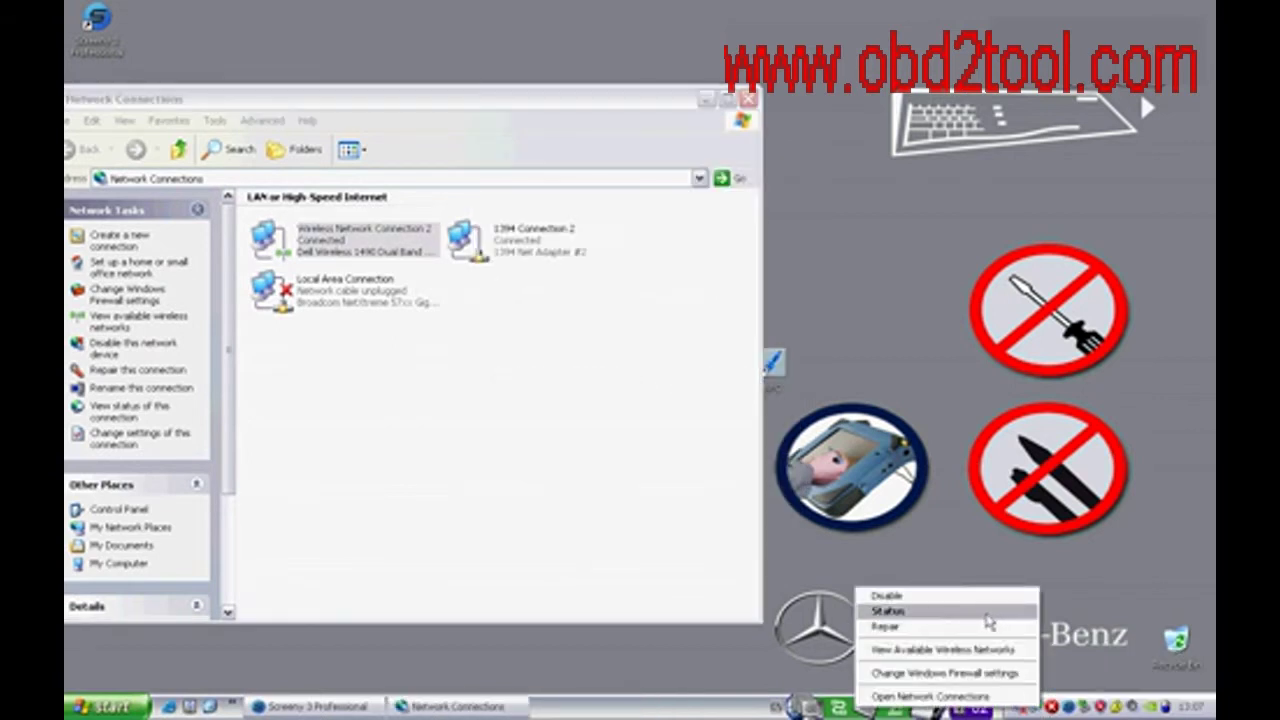
click(970, 649)
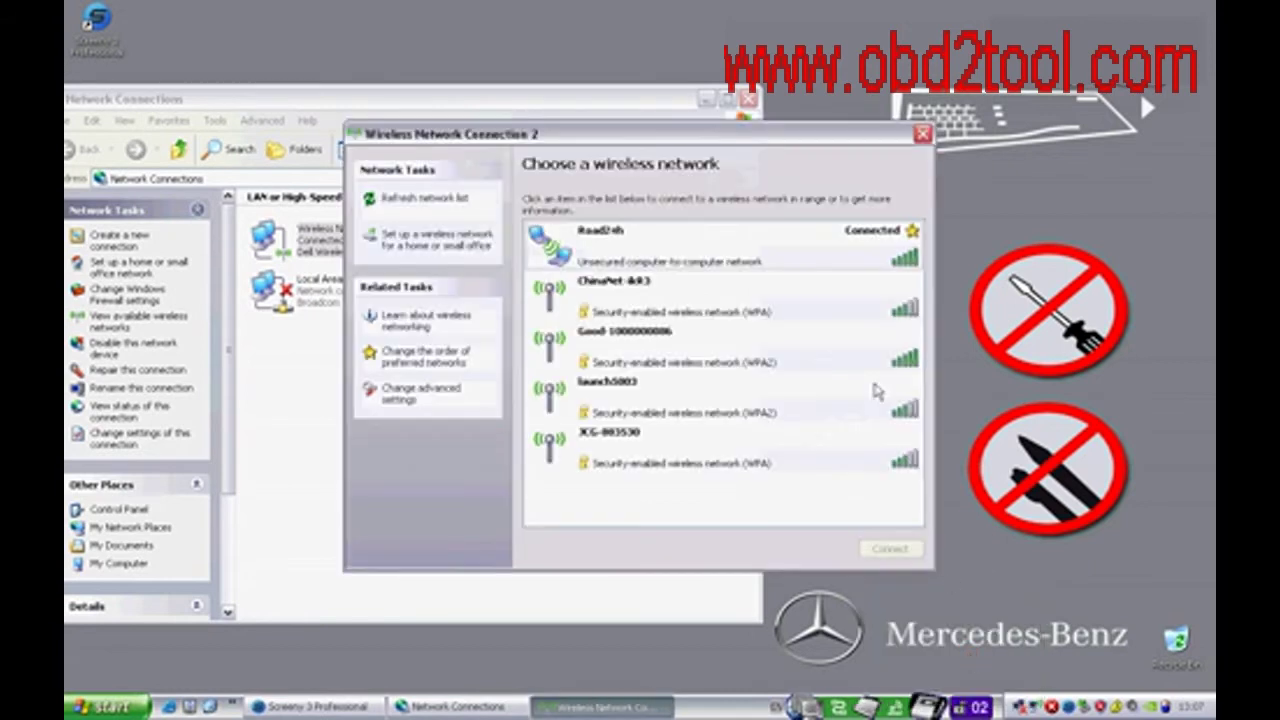
double_click(807, 250)
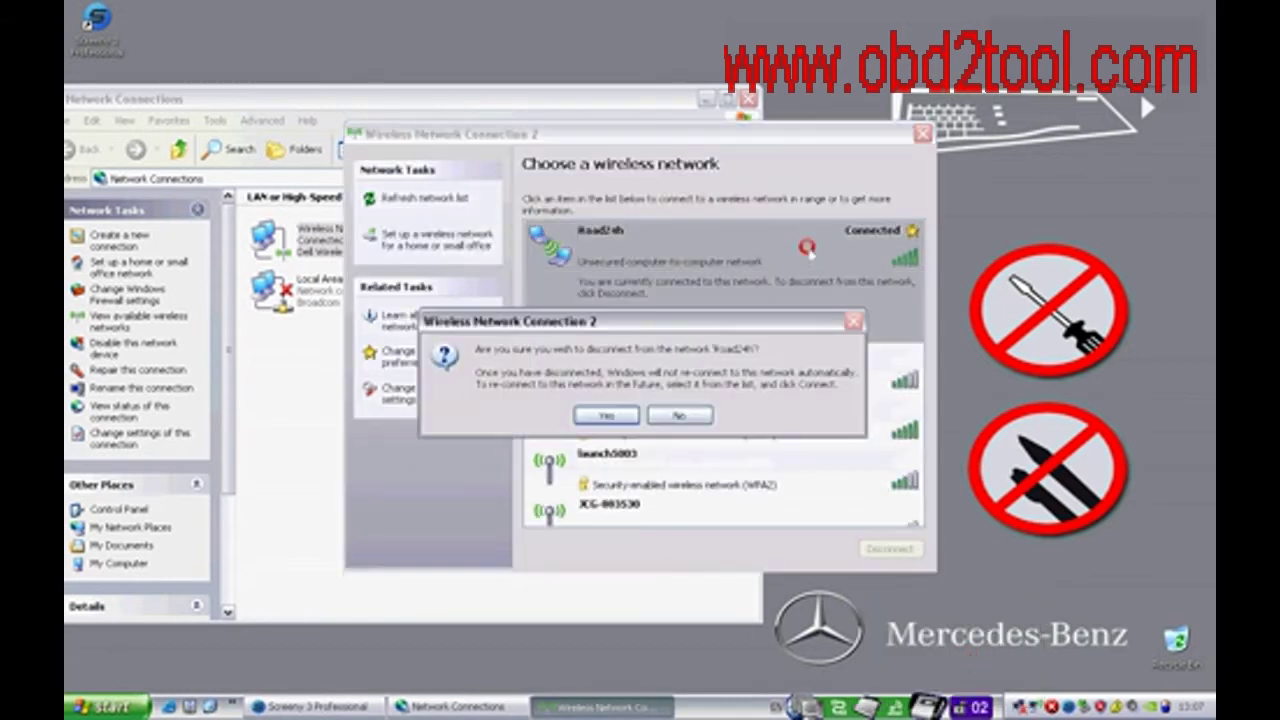
click(615, 418)
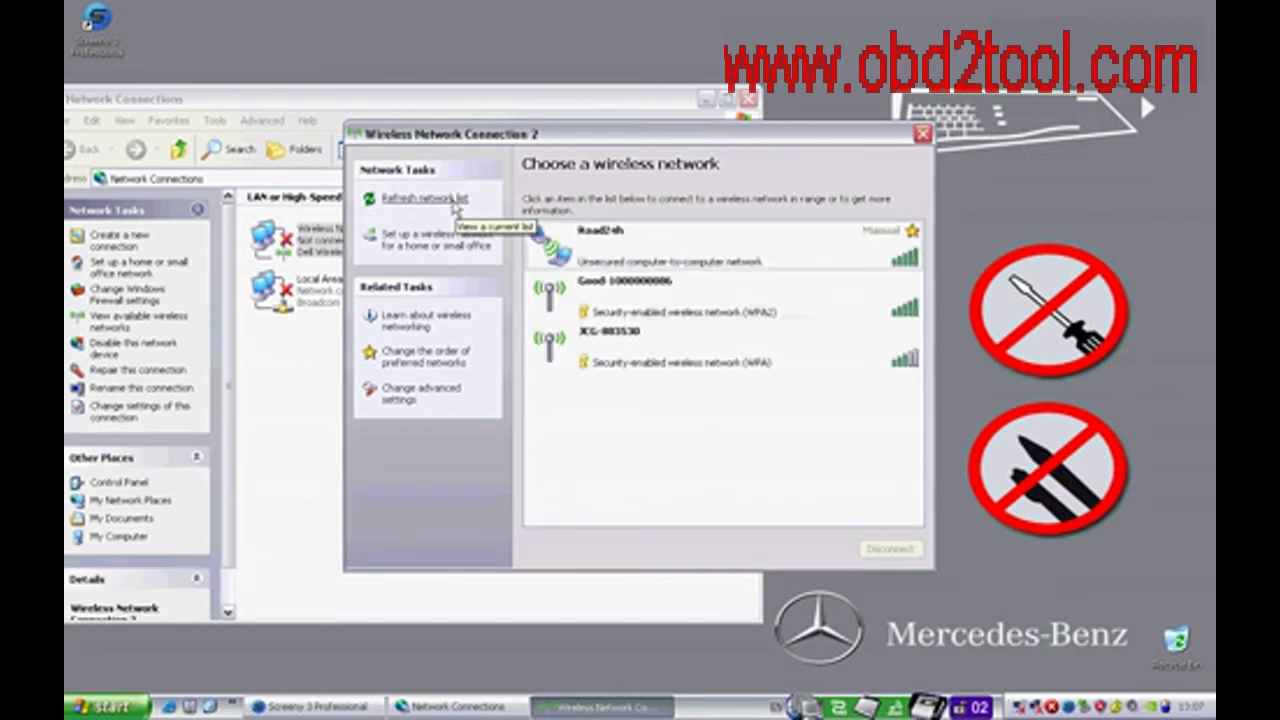
click(593, 250)
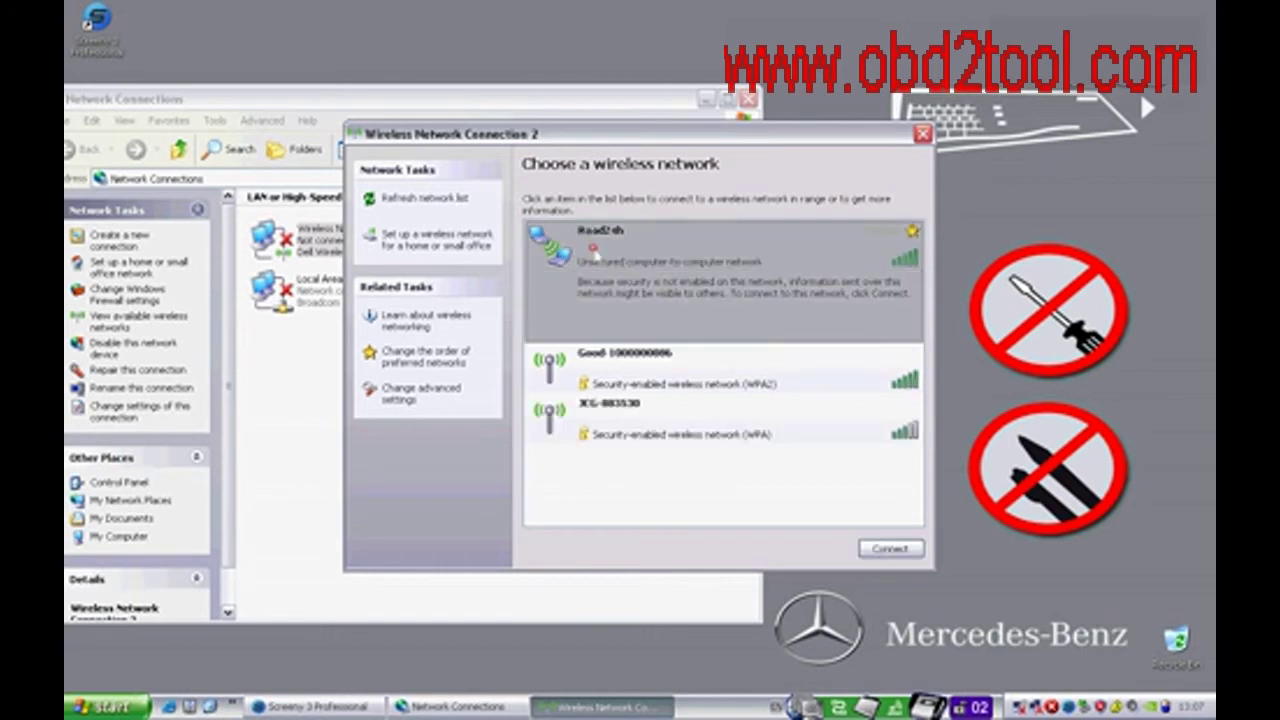
click(889, 549)
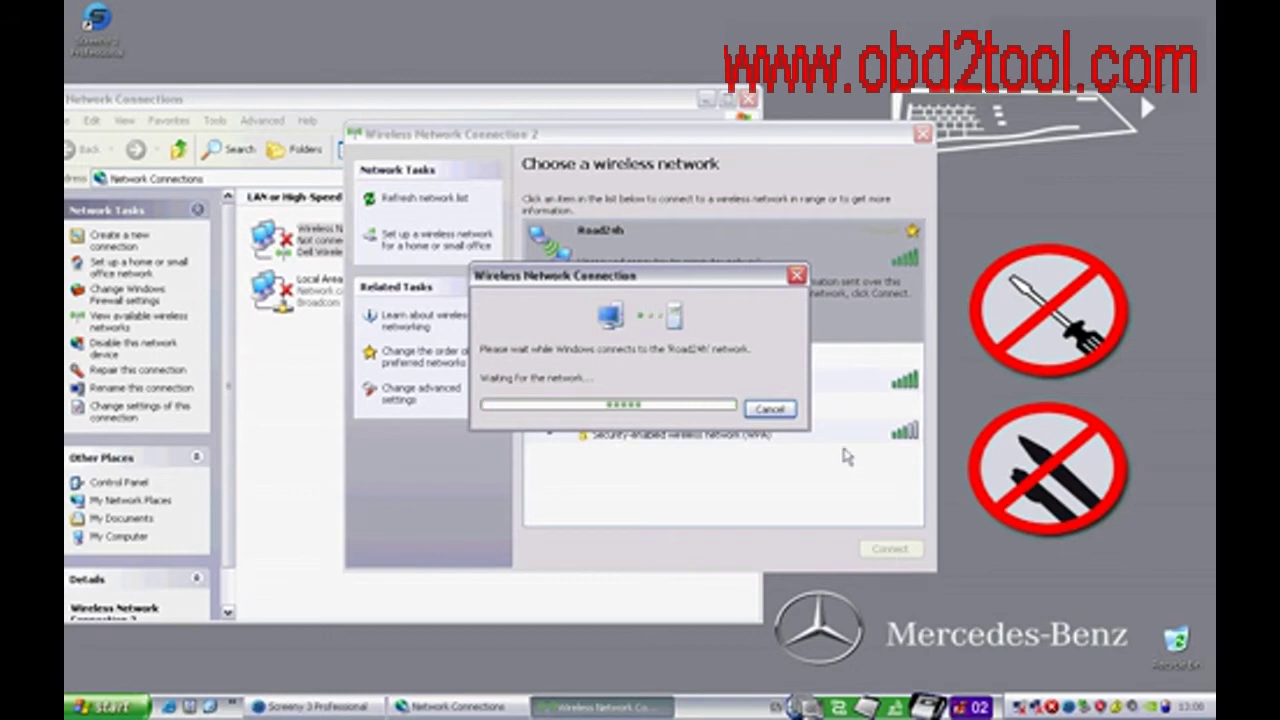
click(769, 411)
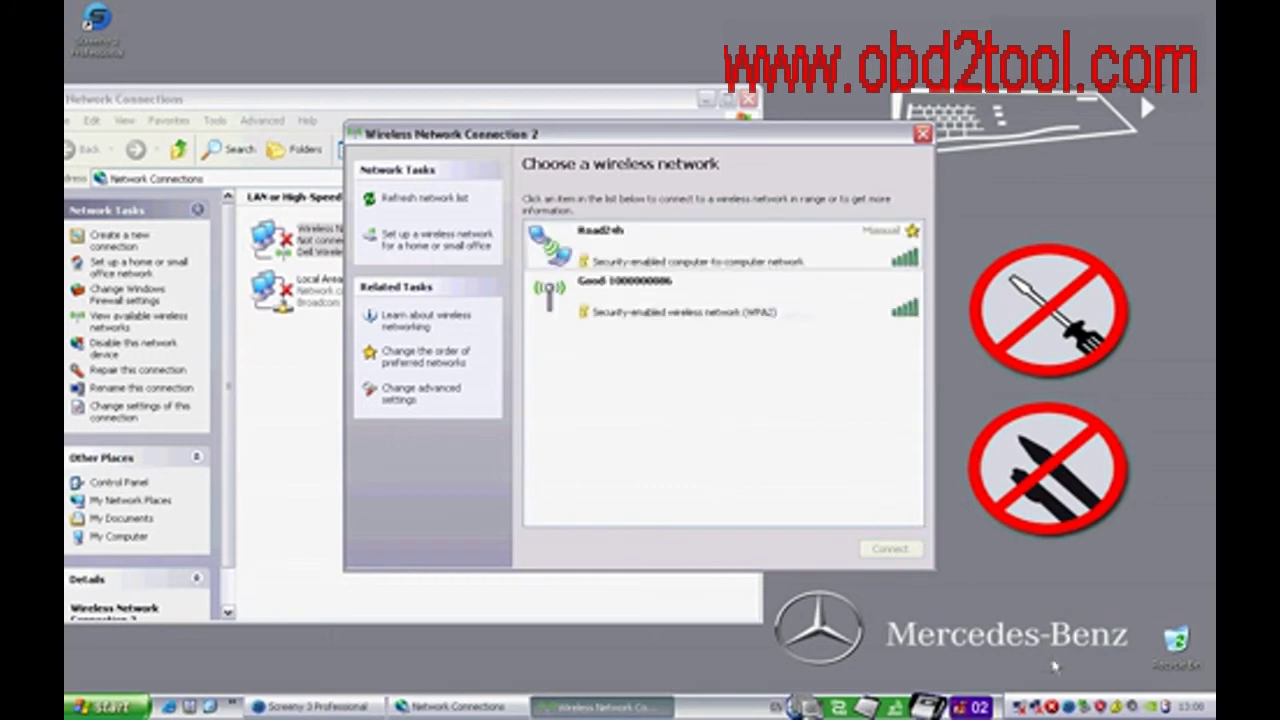
Connect to the security-enabled Road24h network, replacing the stored network key and entering the new key again as confirmation.
click(777, 254)
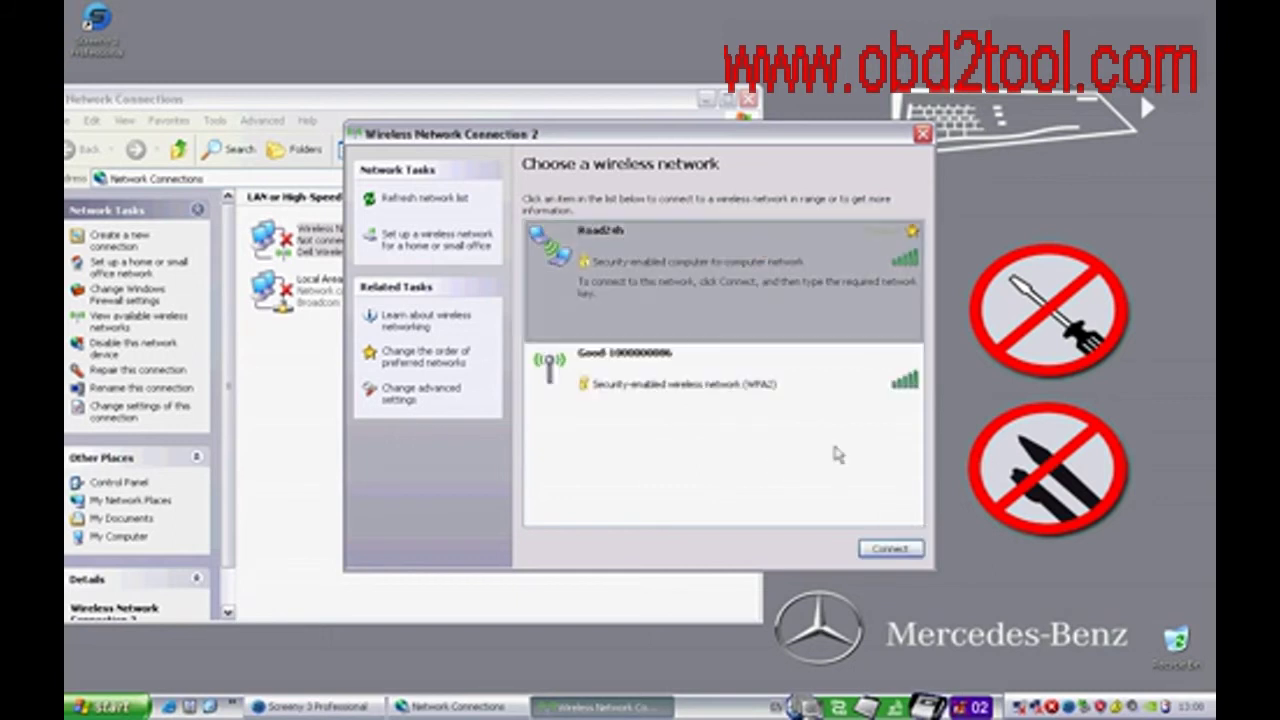
click(893, 548)
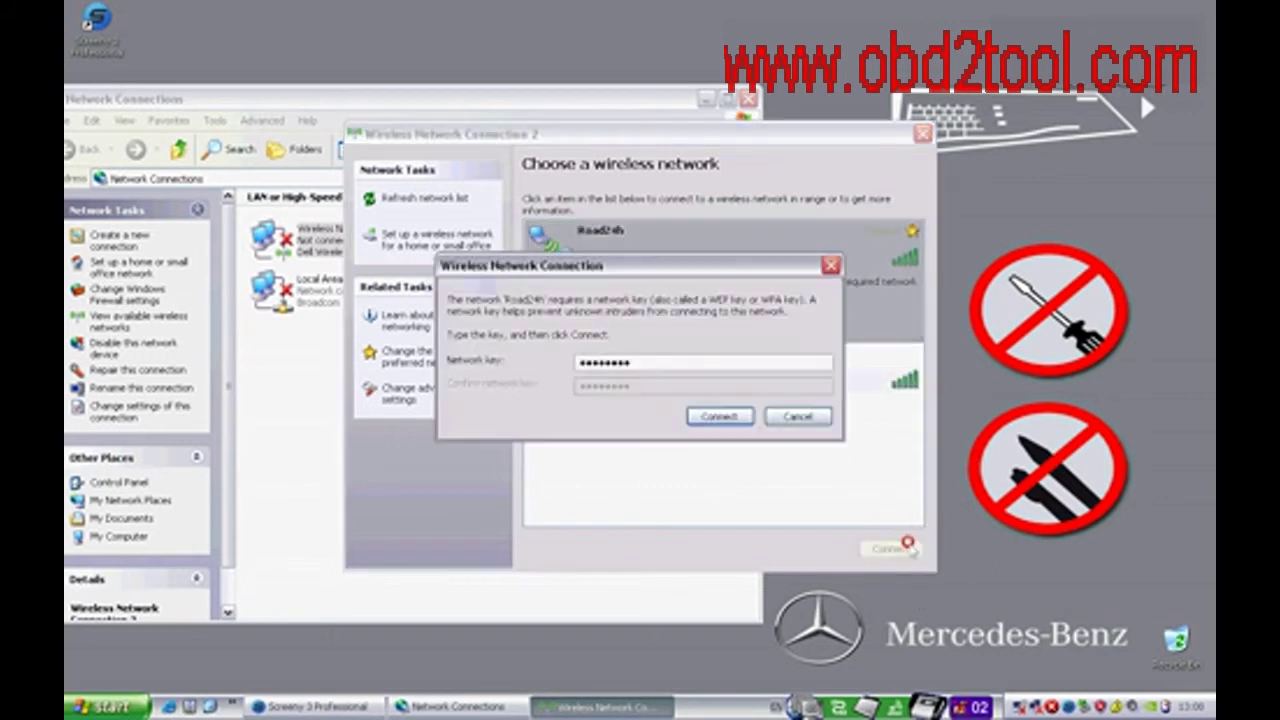
key(BackSpace)
key(BackSpace)
key(BackSpace)
key(BackSpace)
key(BackSpace)
key(BackSpace)
key(BackSpace)
key(BackSpace)
key(BackSpace)
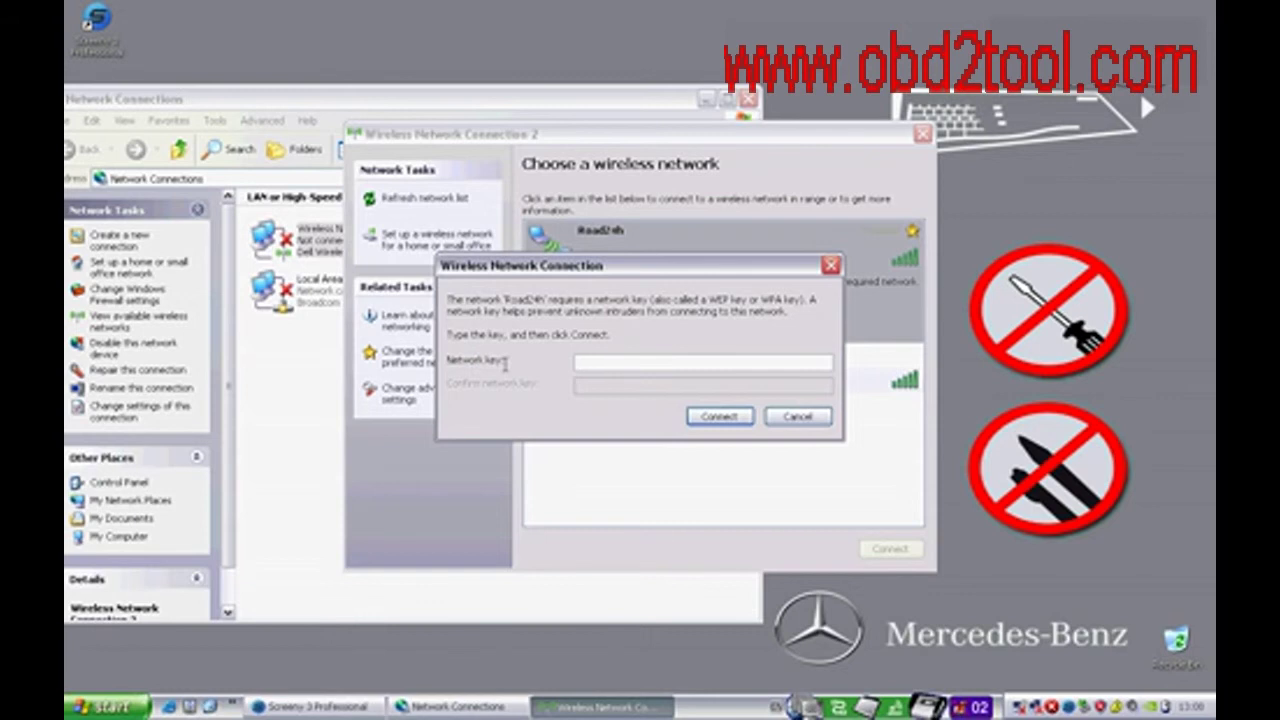
text(1)
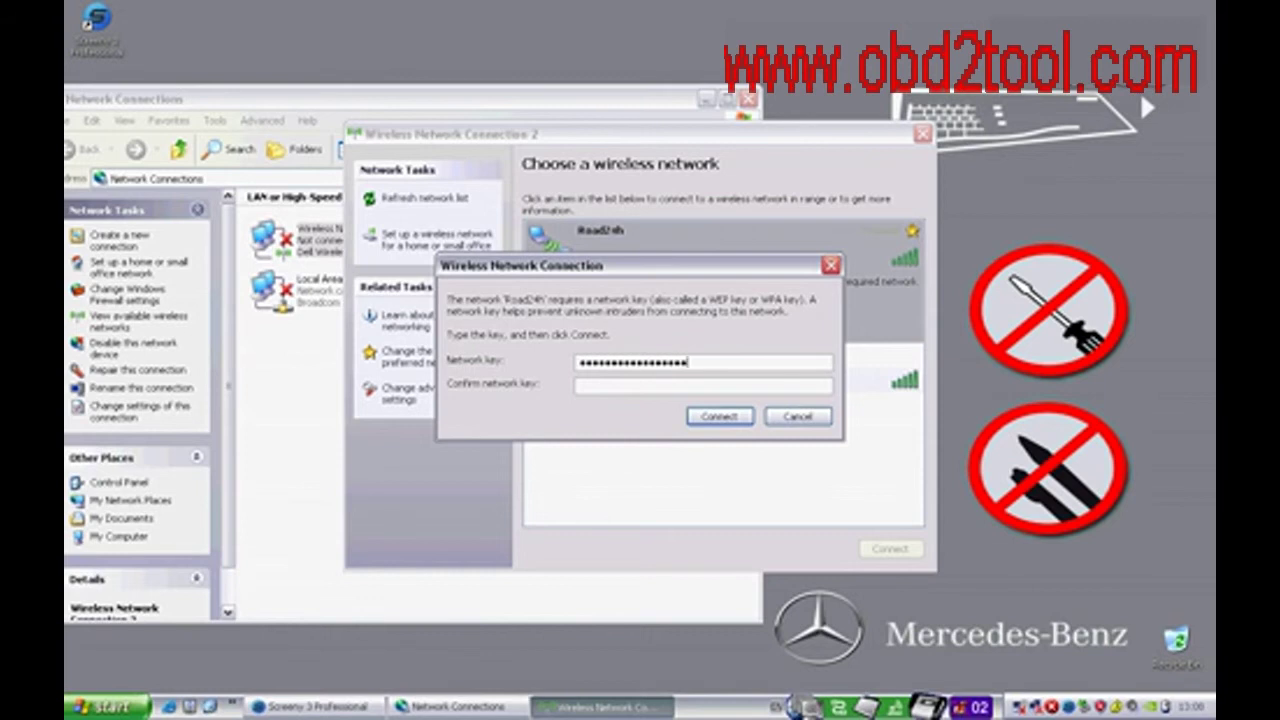
text(*******************************)
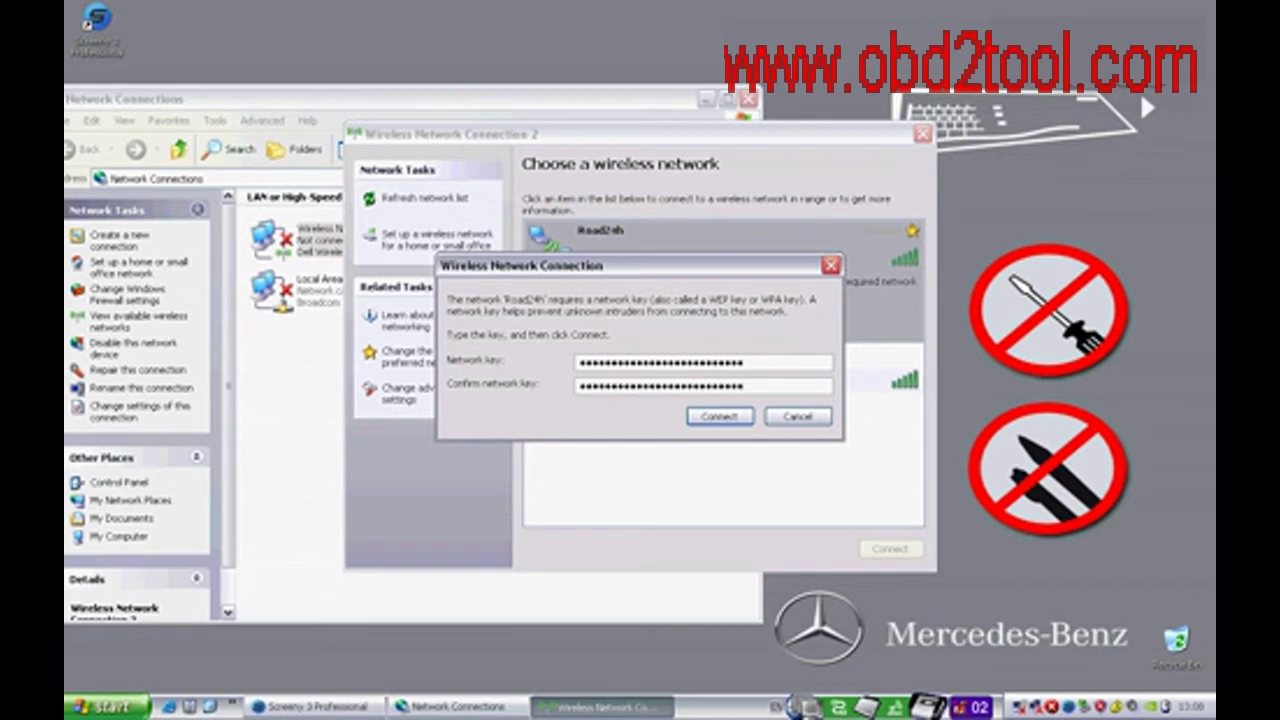
click(719, 416)
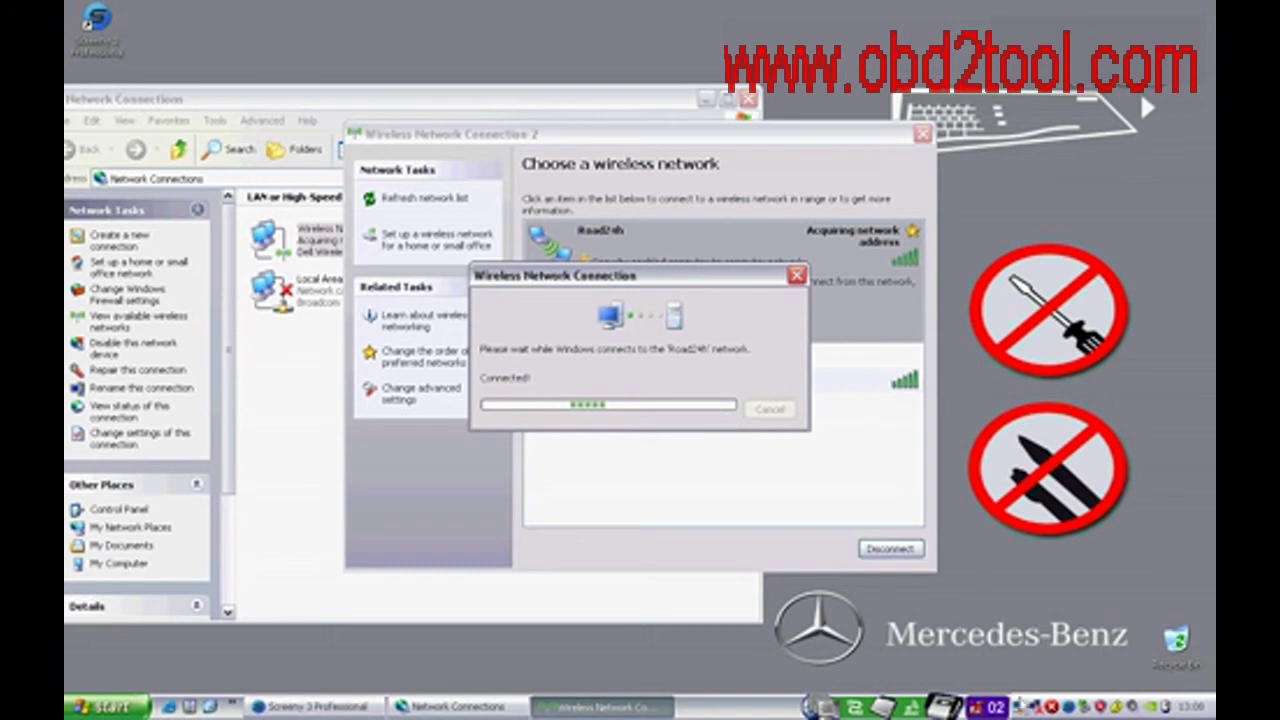
Check the status of Wireless Network Connection 2 and close all open network windows.
click(1022, 707)
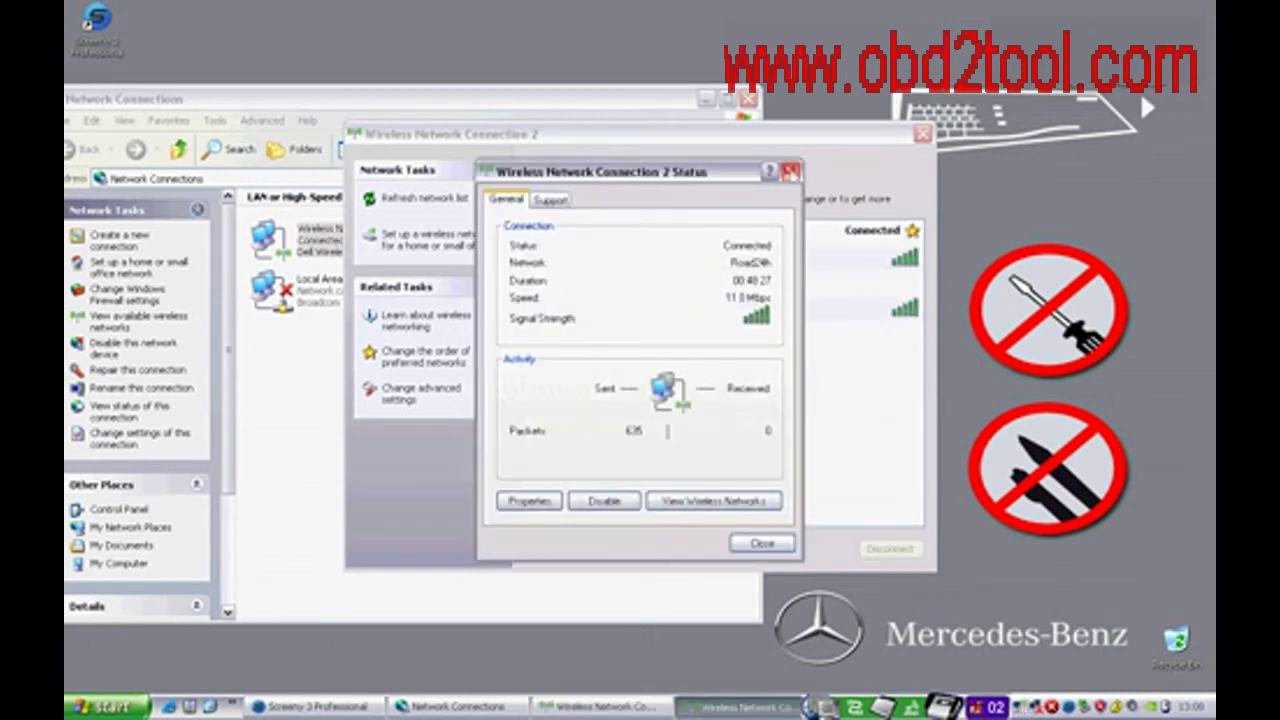
click(790, 172)
click(922, 134)
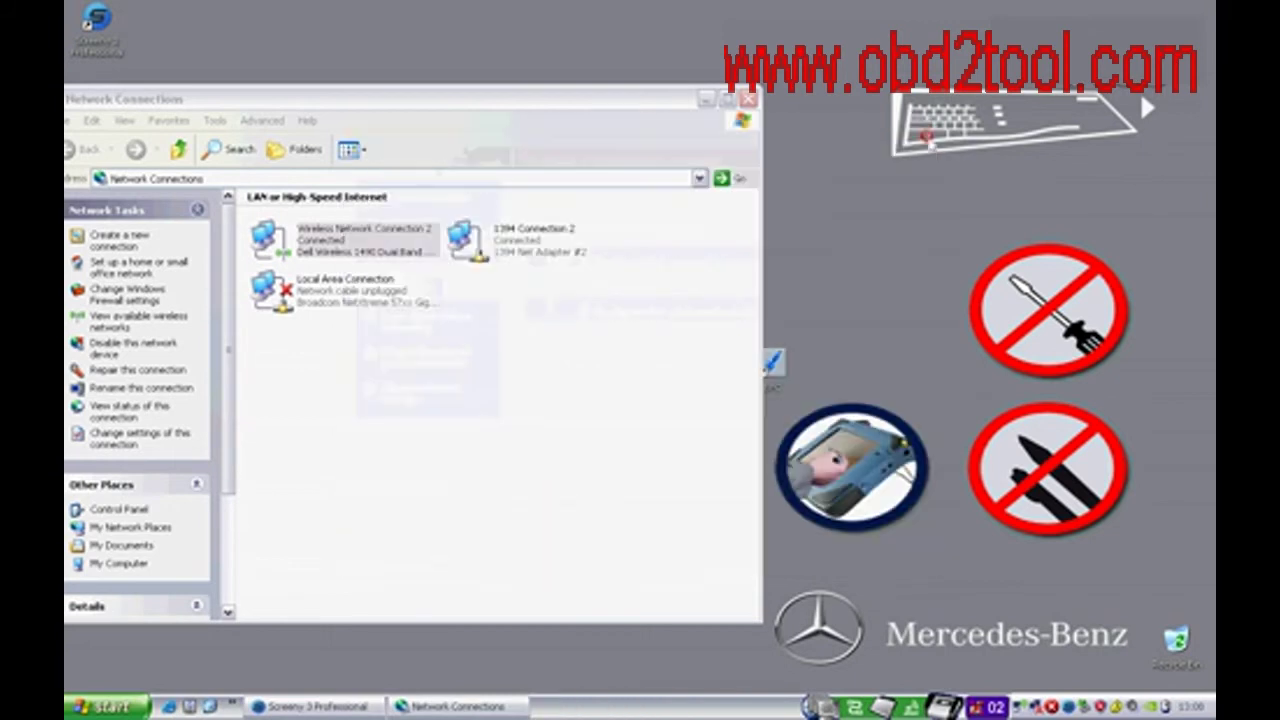
click(748, 99)
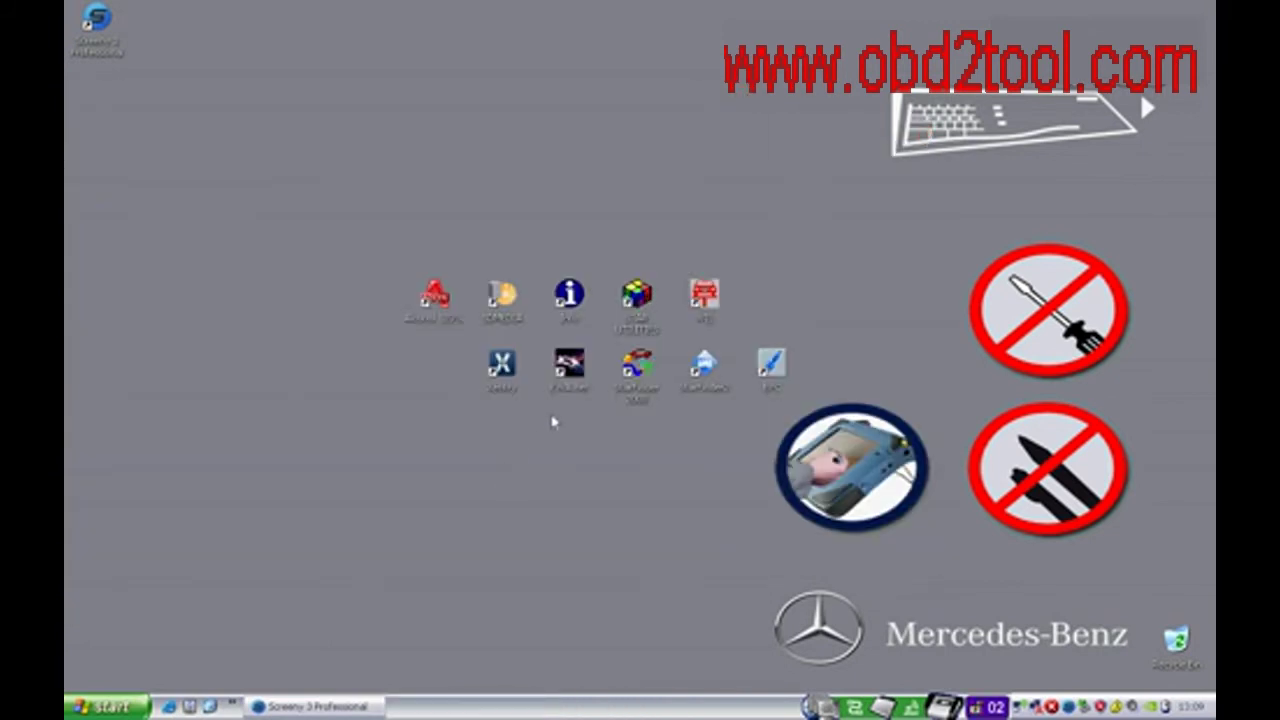
Start Xentry and open SDnetControl to check the SDconnect's accessibility.
double_click(509, 387)
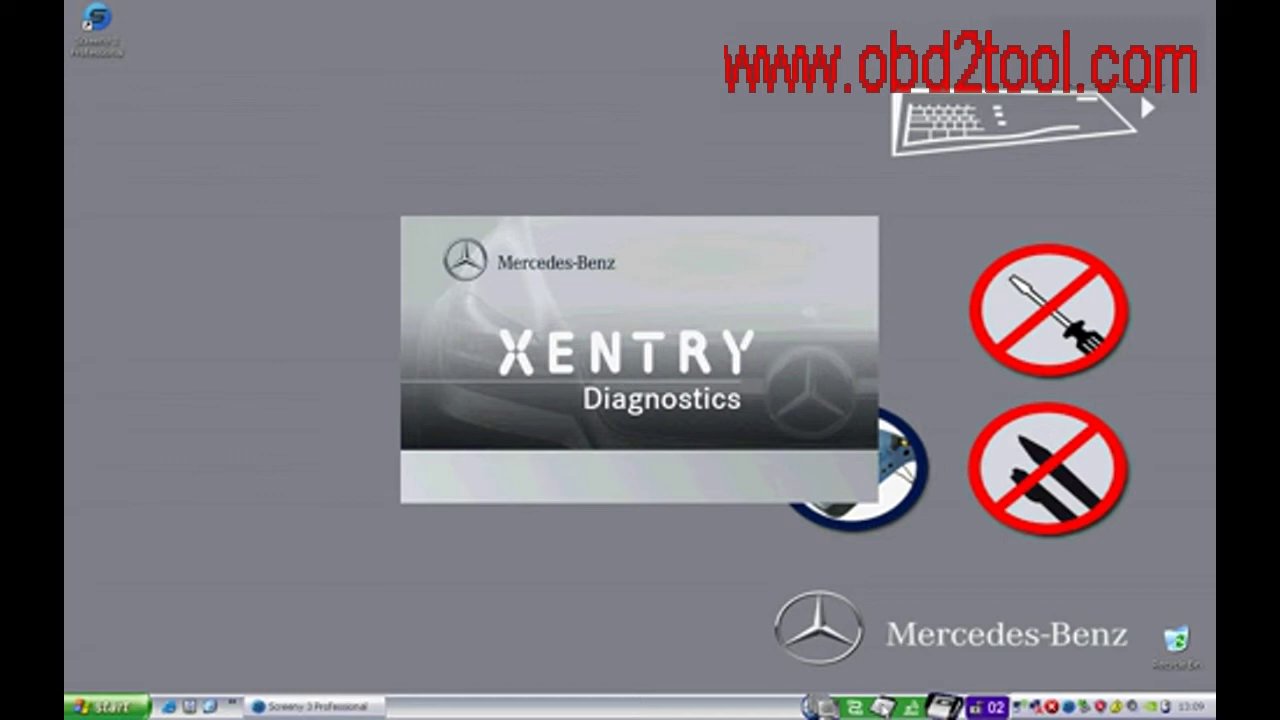
double_click(985, 707)
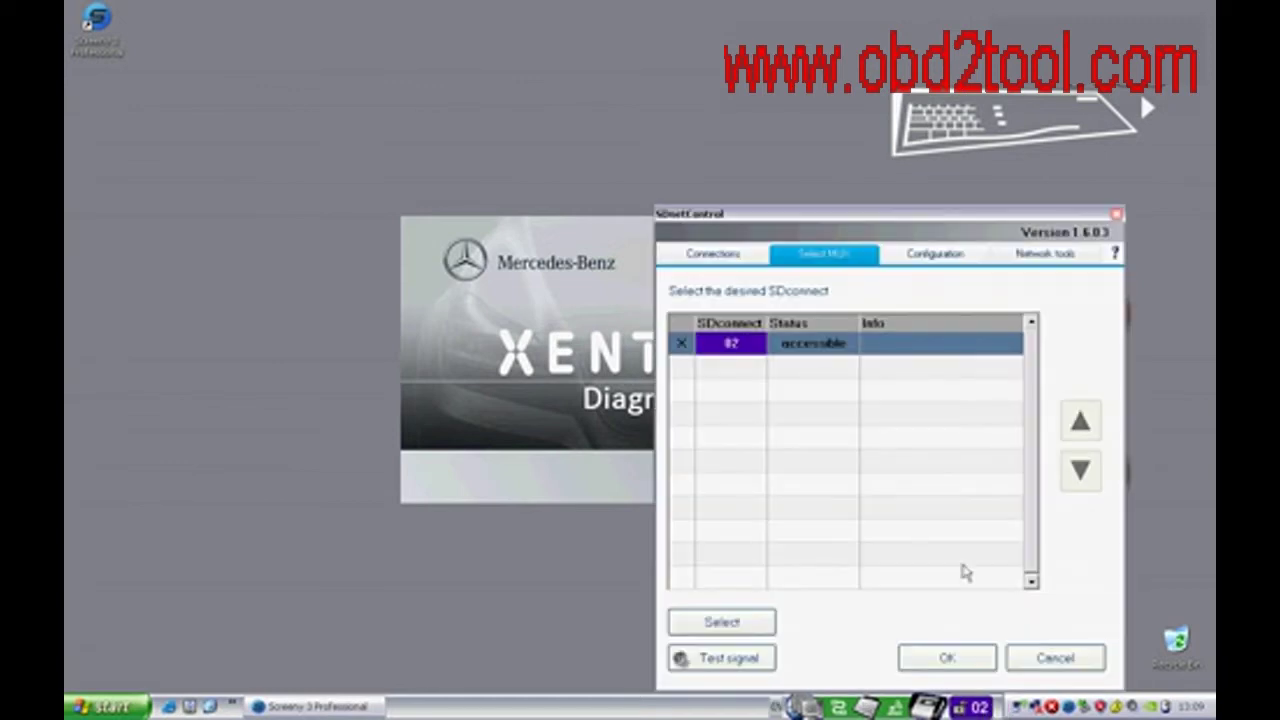
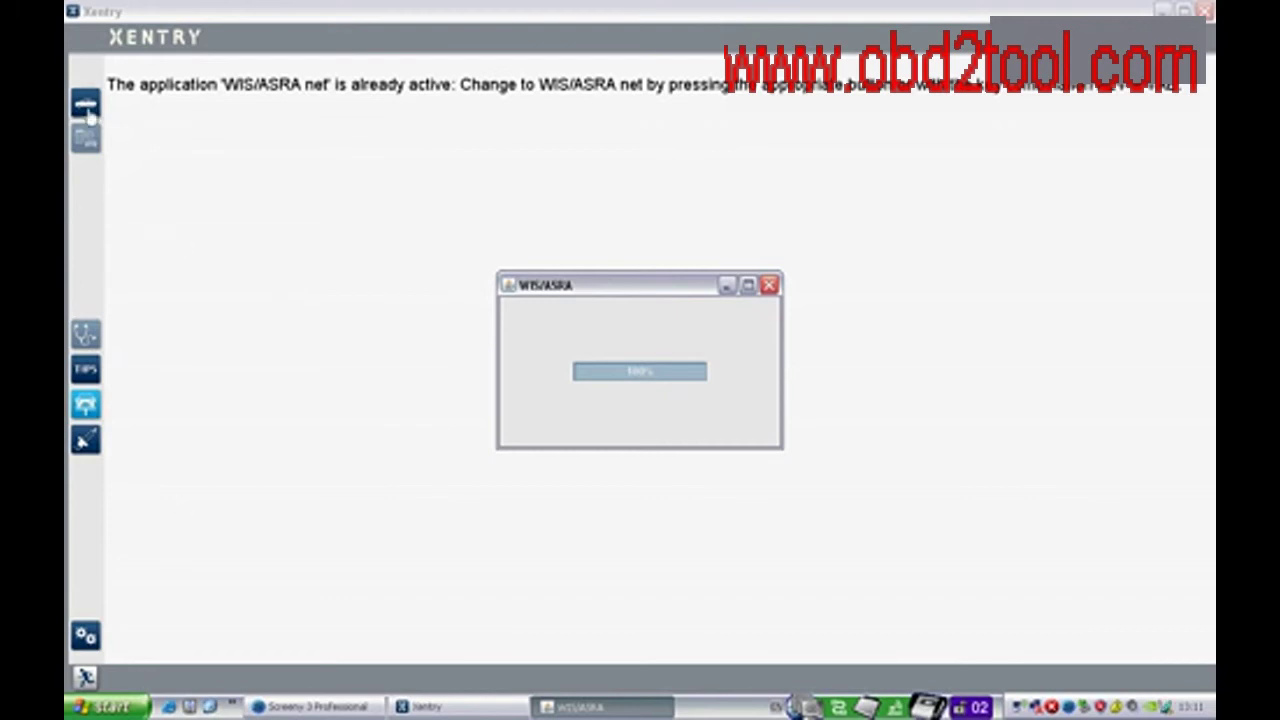
Select the Mercedes-Benz passenger car S (221), model 221.056 - S 350, and start Xentry Diagnostics for it.
click(88, 112)
click(282, 270)
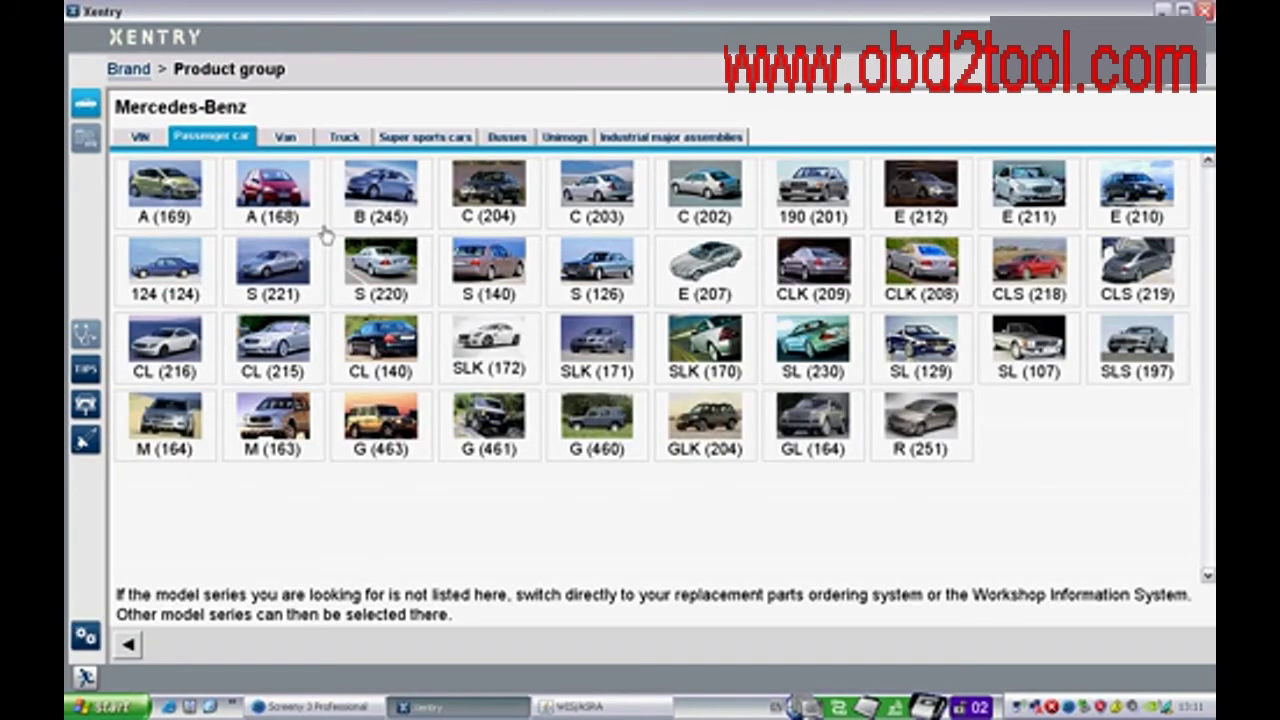
click(277, 271)
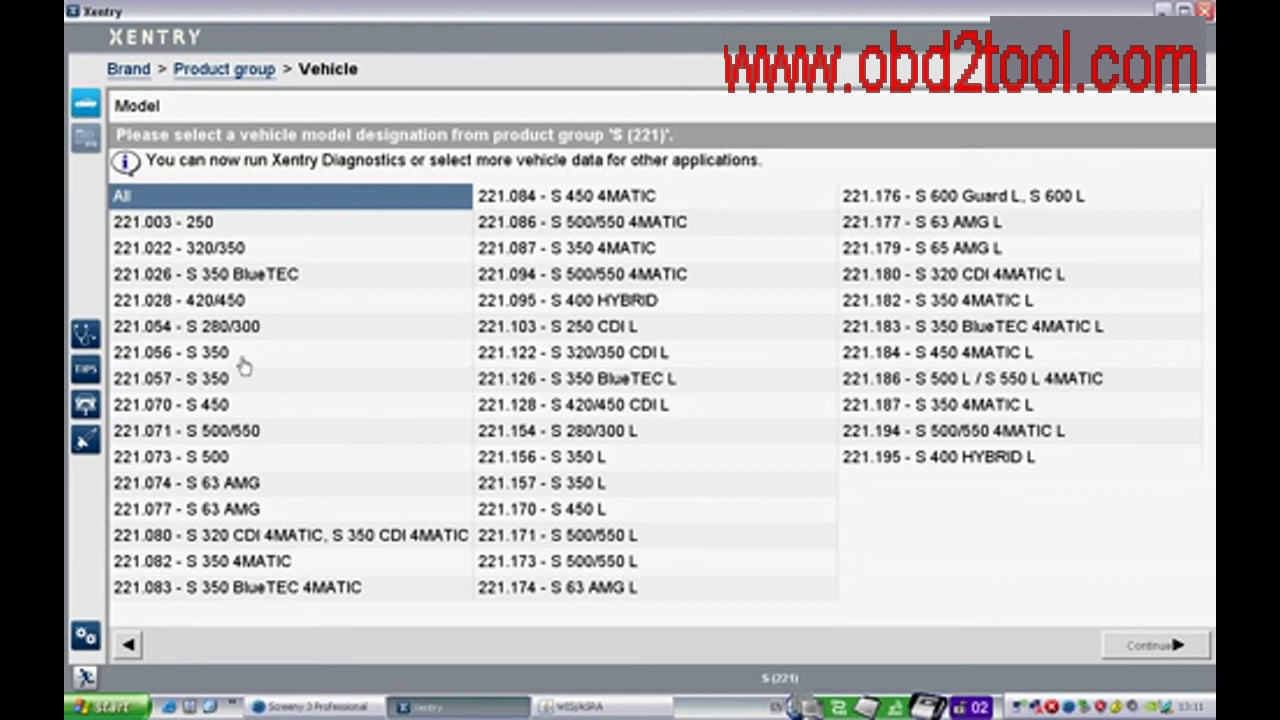
click(243, 362)
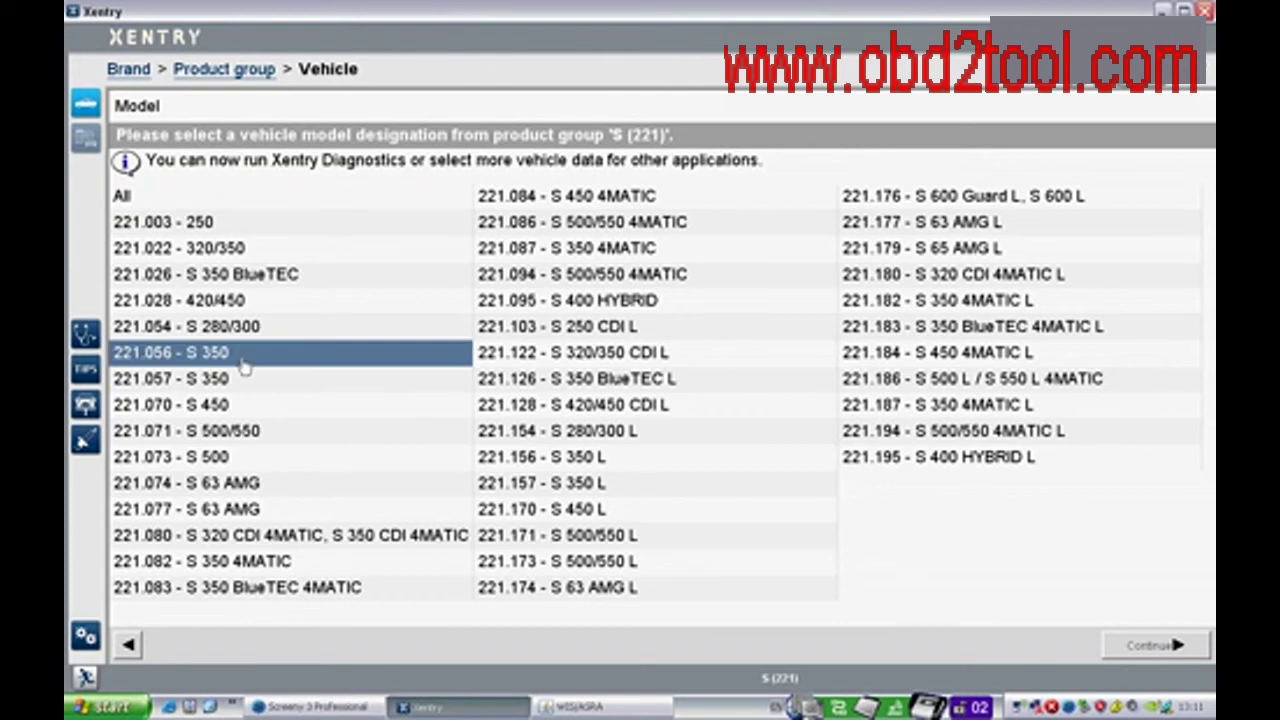
click(85, 335)
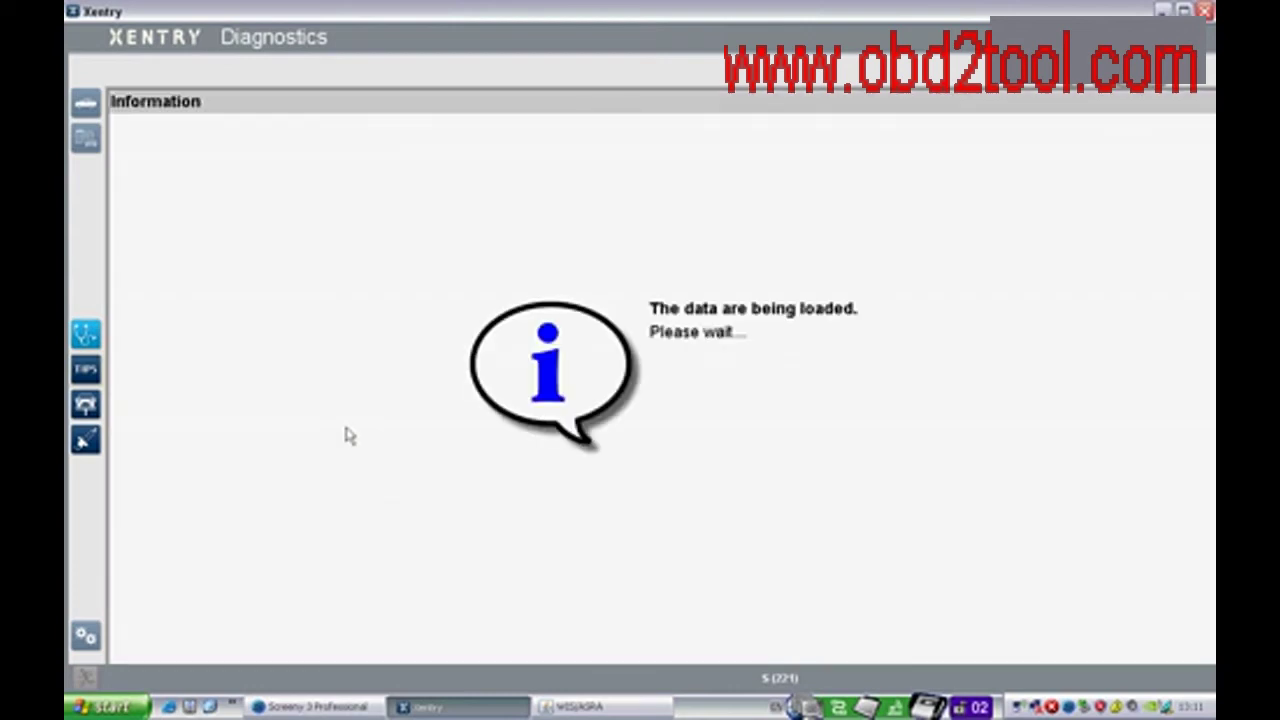
Minimize the WIS/ASRA loading window and close DAS.
click(583, 707)
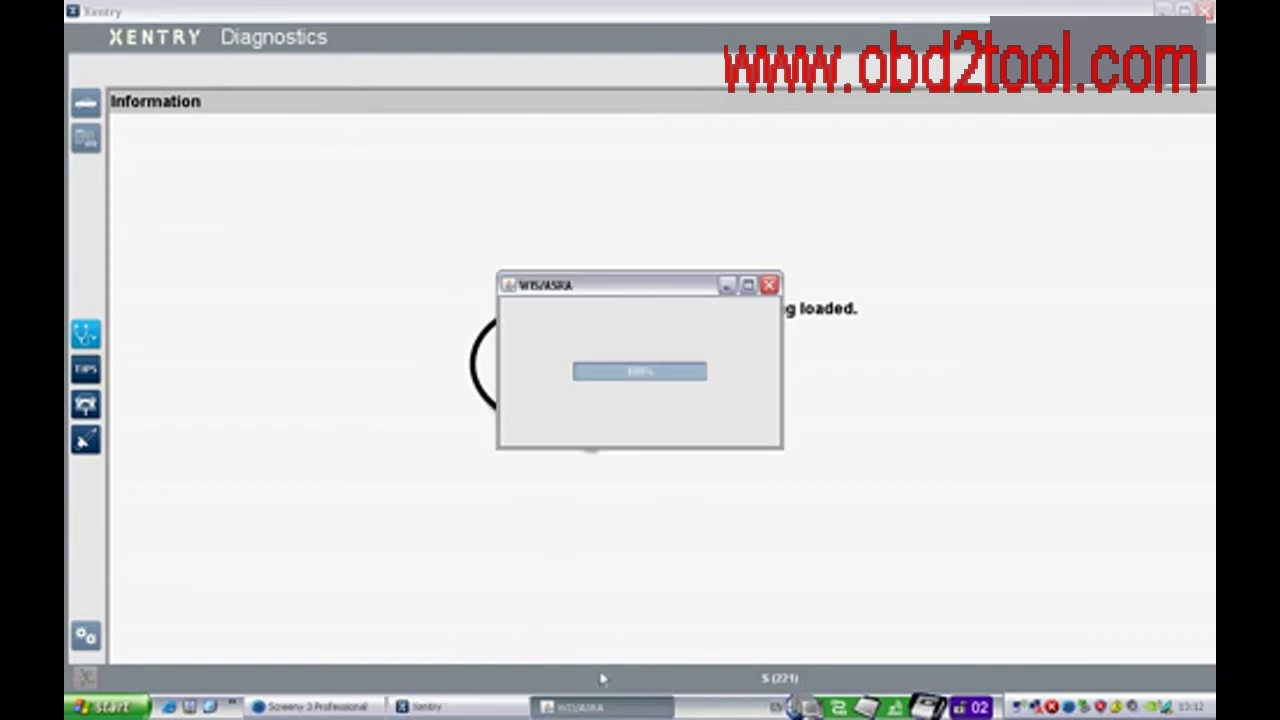
click(726, 287)
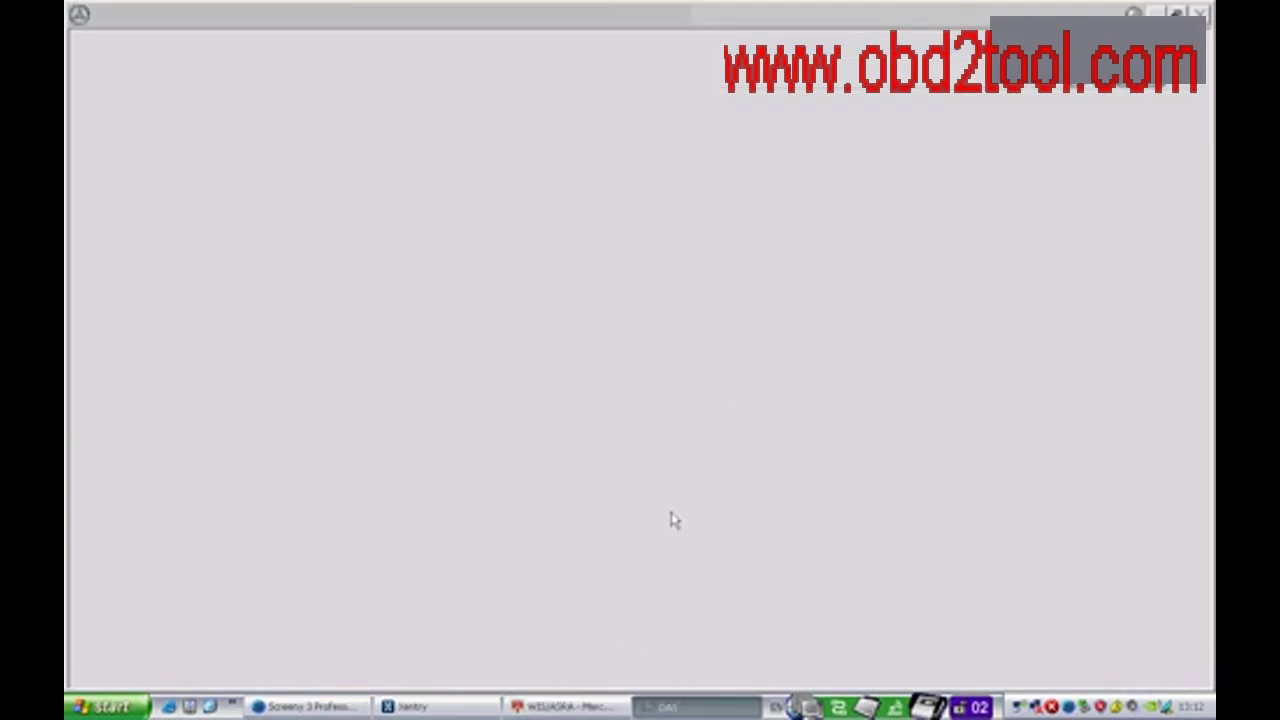
click(557, 700)
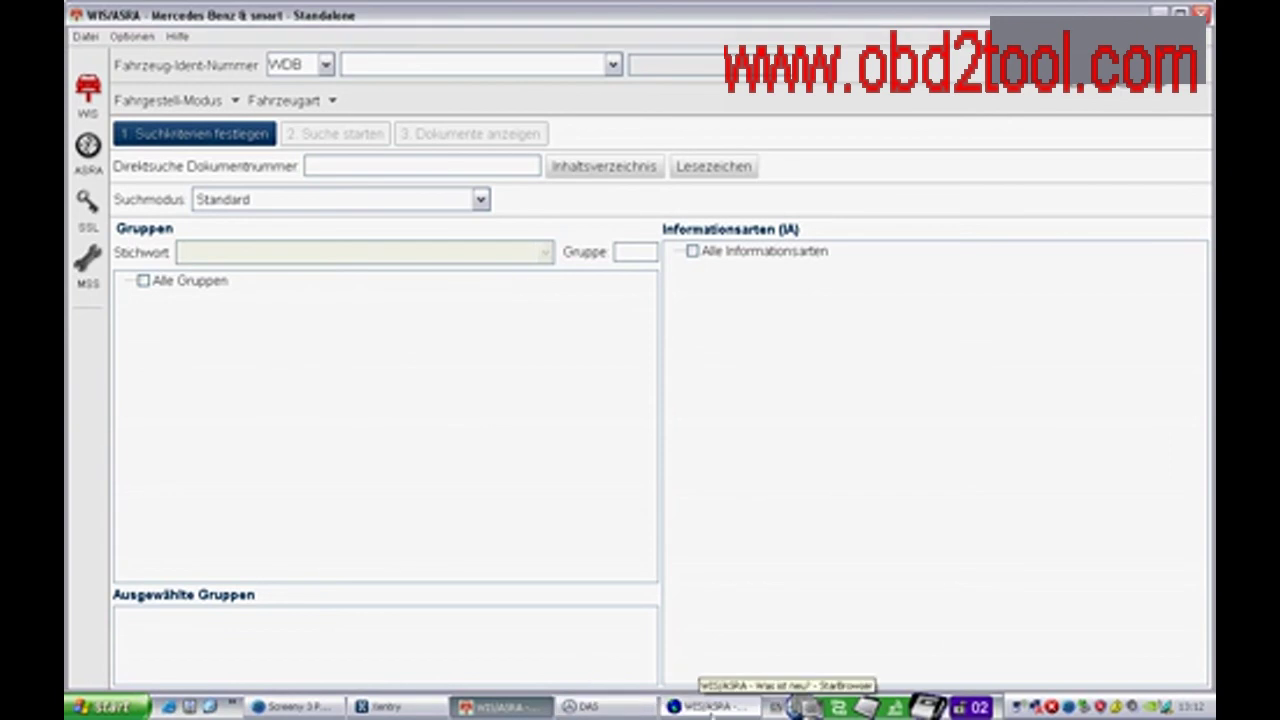
click(625, 705)
click(557, 377)
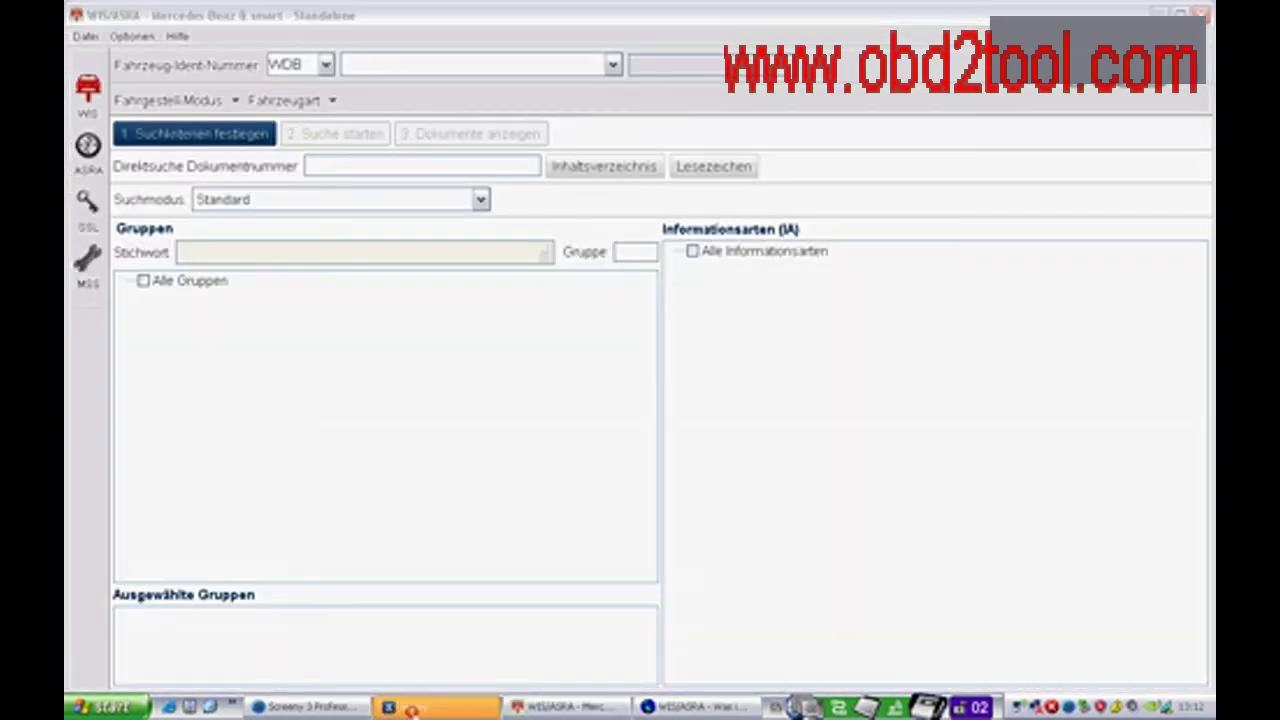
Switch to the StarBrowser page "WIS/ASRA - Was ist neu?" and close it.
click(412, 705)
click(700, 707)
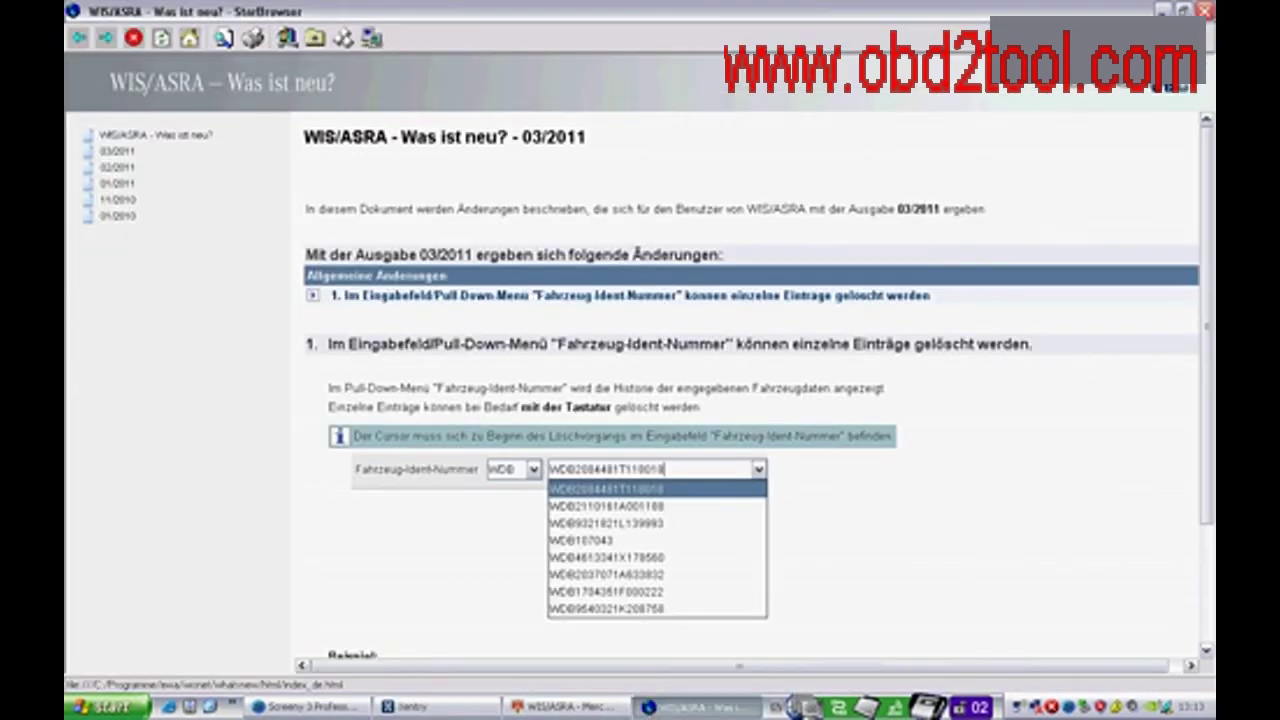
click(1205, 10)
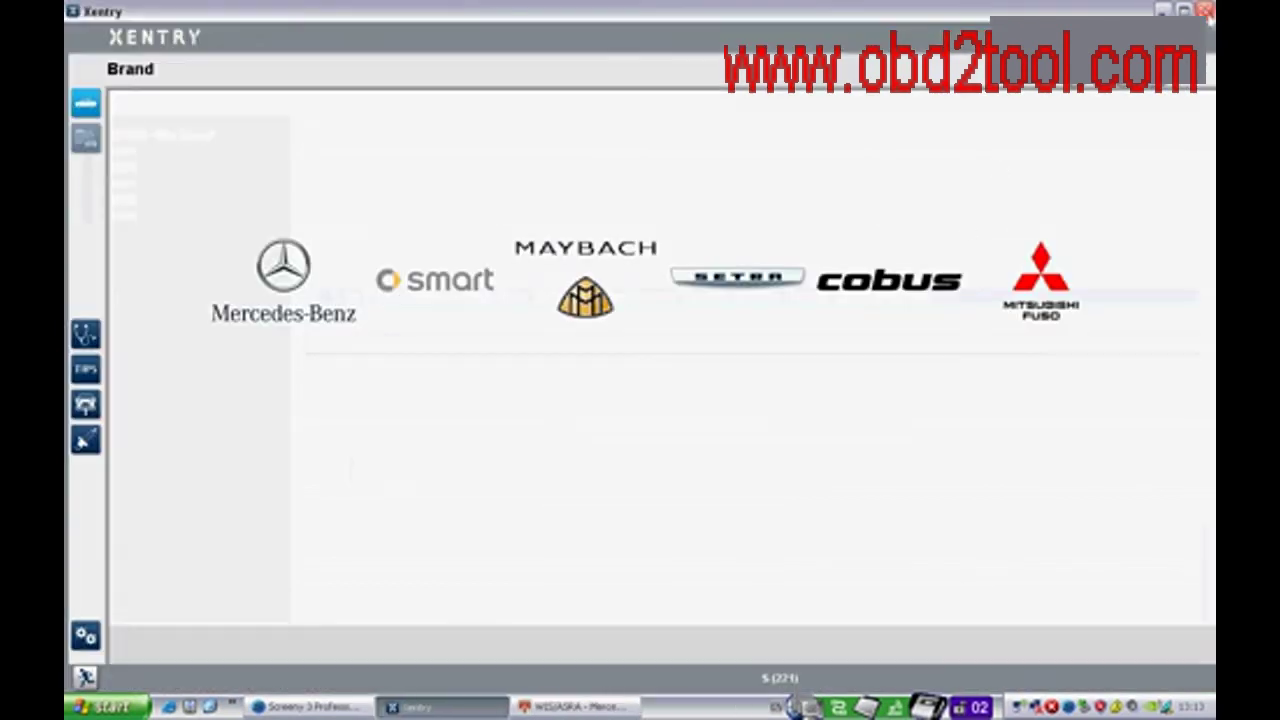
Switch to WIS/ASRA and set the dialog language (Oberfläche) to Englisch in its setup.
click(610, 707)
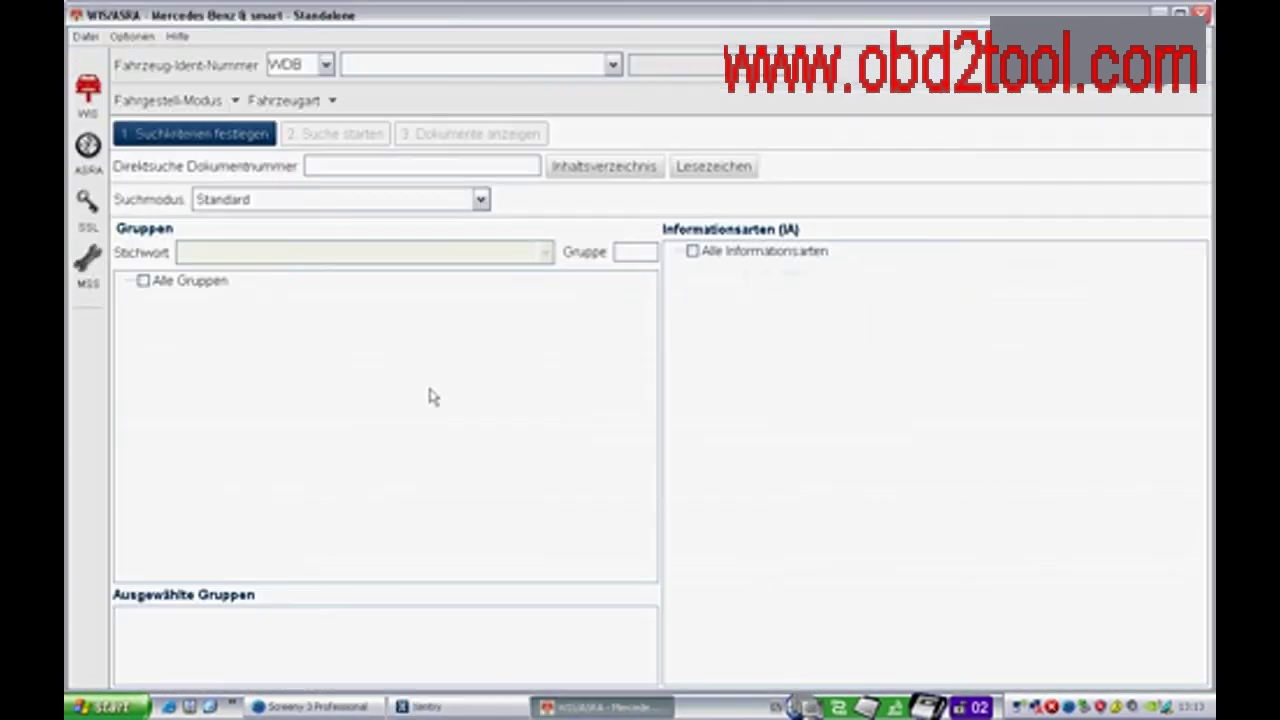
click(133, 37)
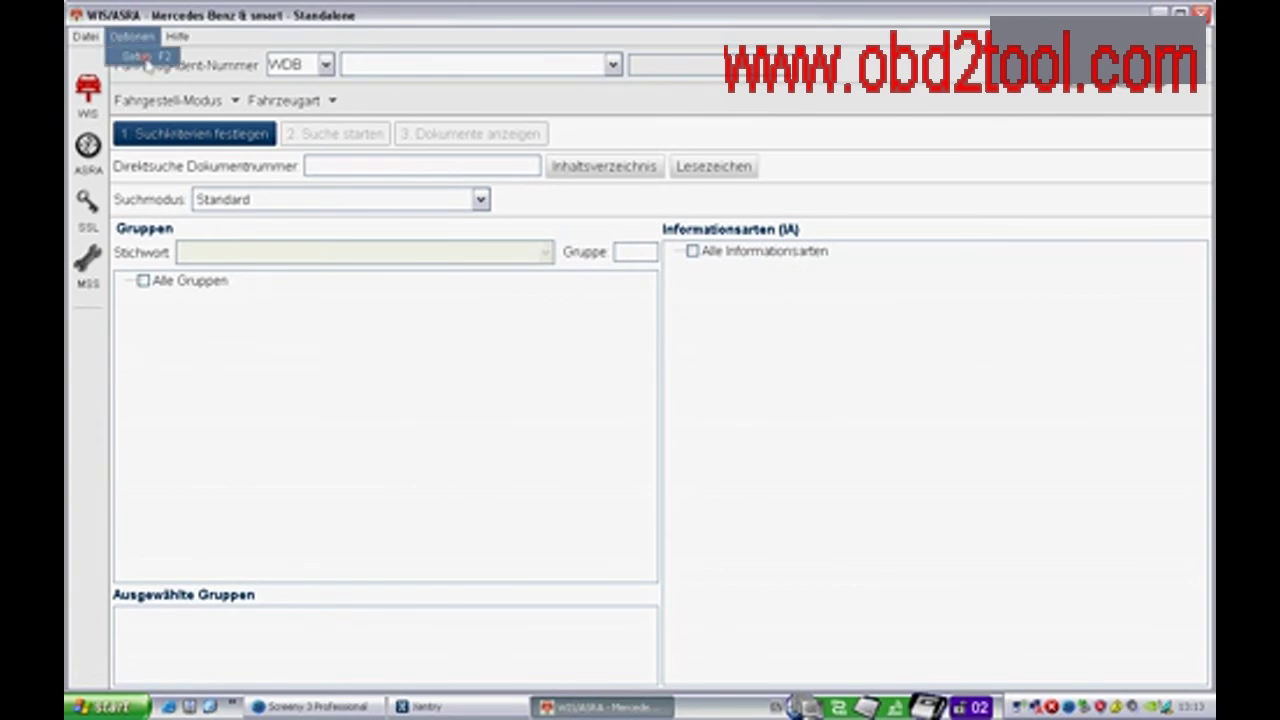
click(145, 56)
click(398, 172)
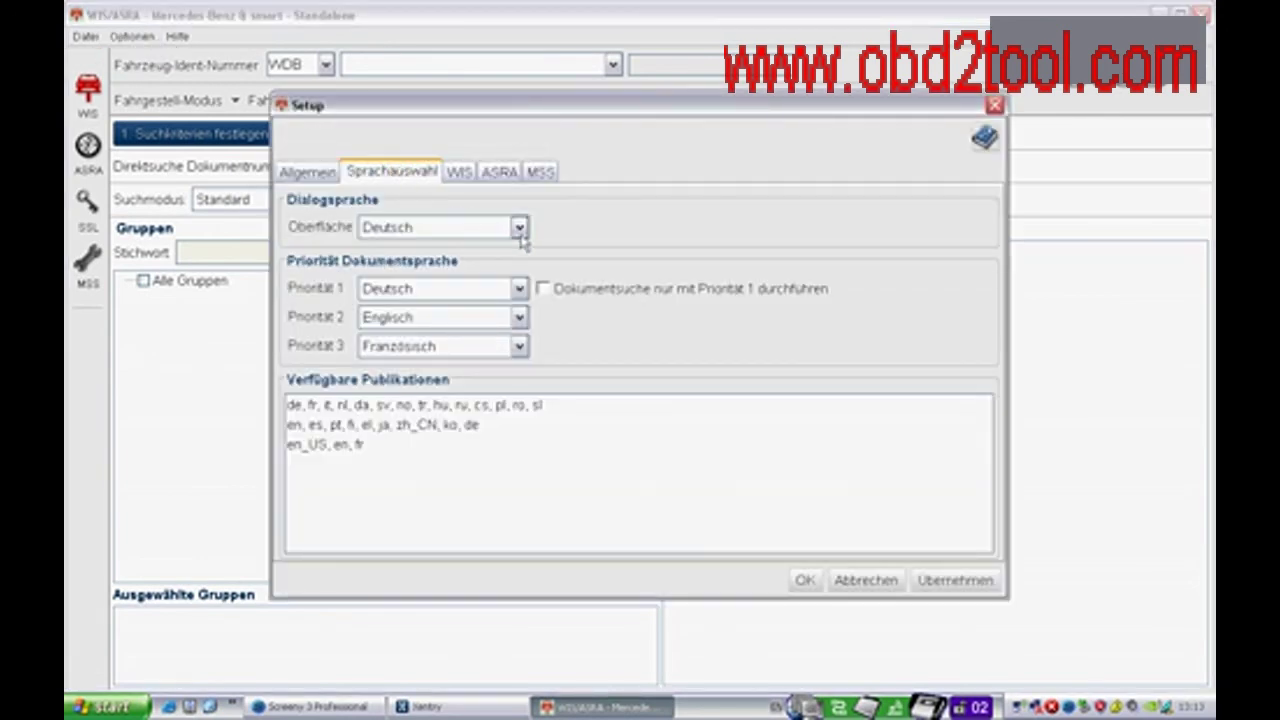
click(519, 227)
drag(521, 285, 520, 246)
click(493, 280)
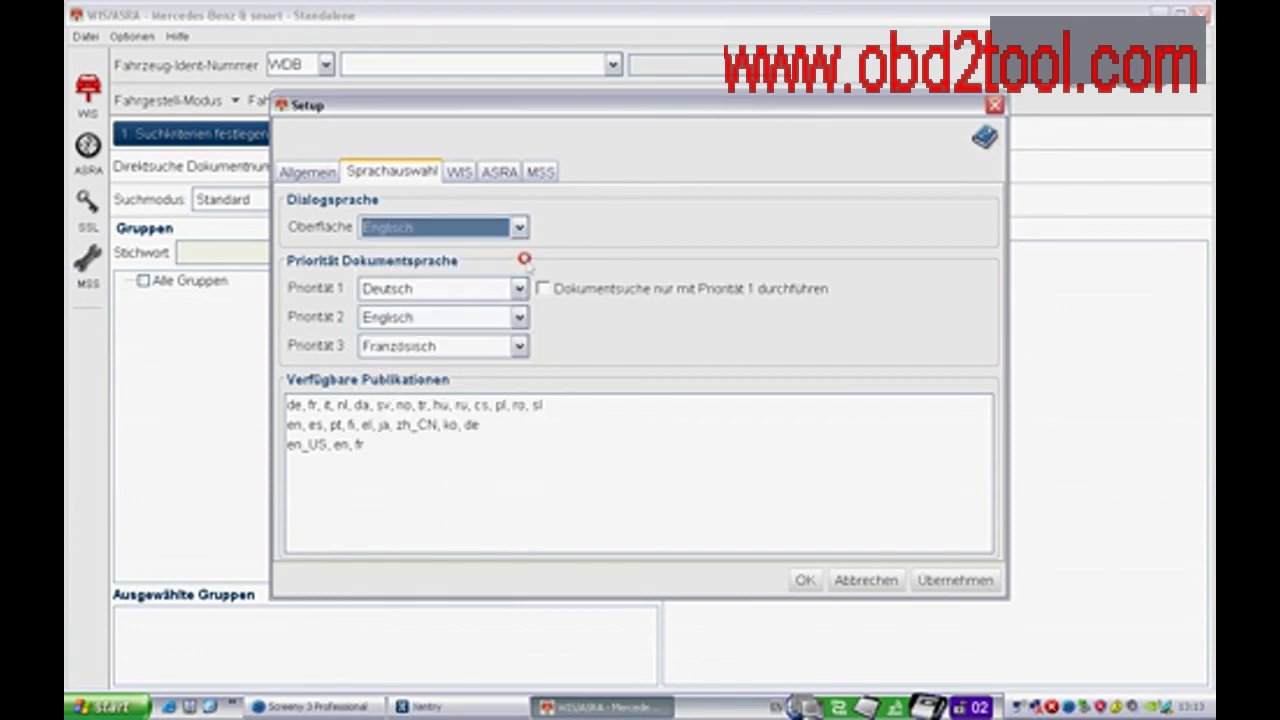
Set the document language for Priorität 1, Priorität 2 and Priorität 3 to Englisch.
click(519, 288)
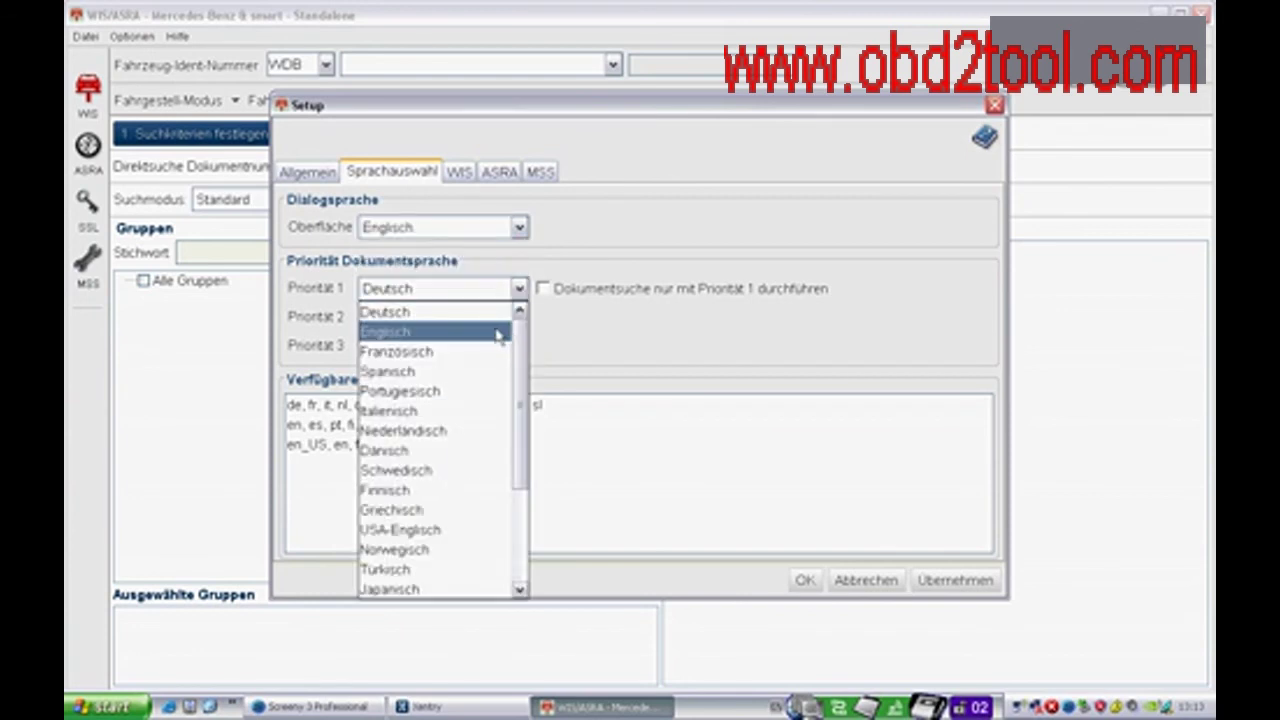
click(500, 331)
click(491, 316)
click(492, 330)
click(492, 345)
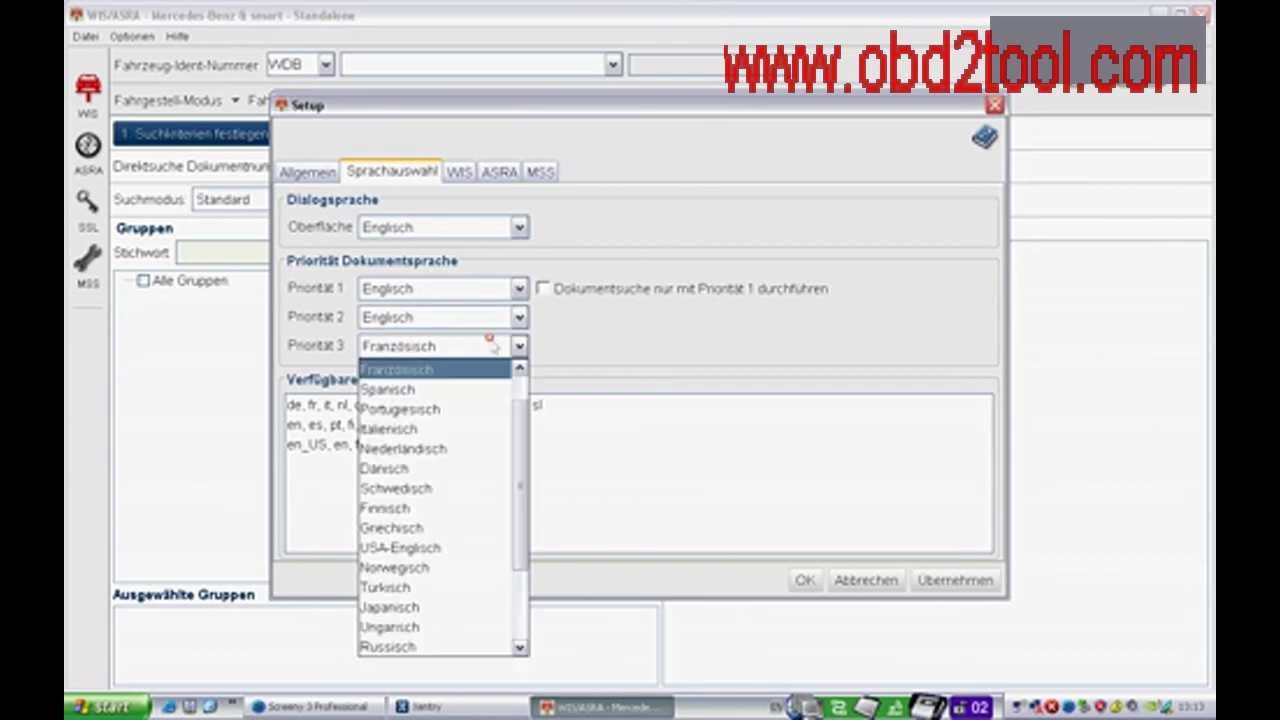
click(515, 369)
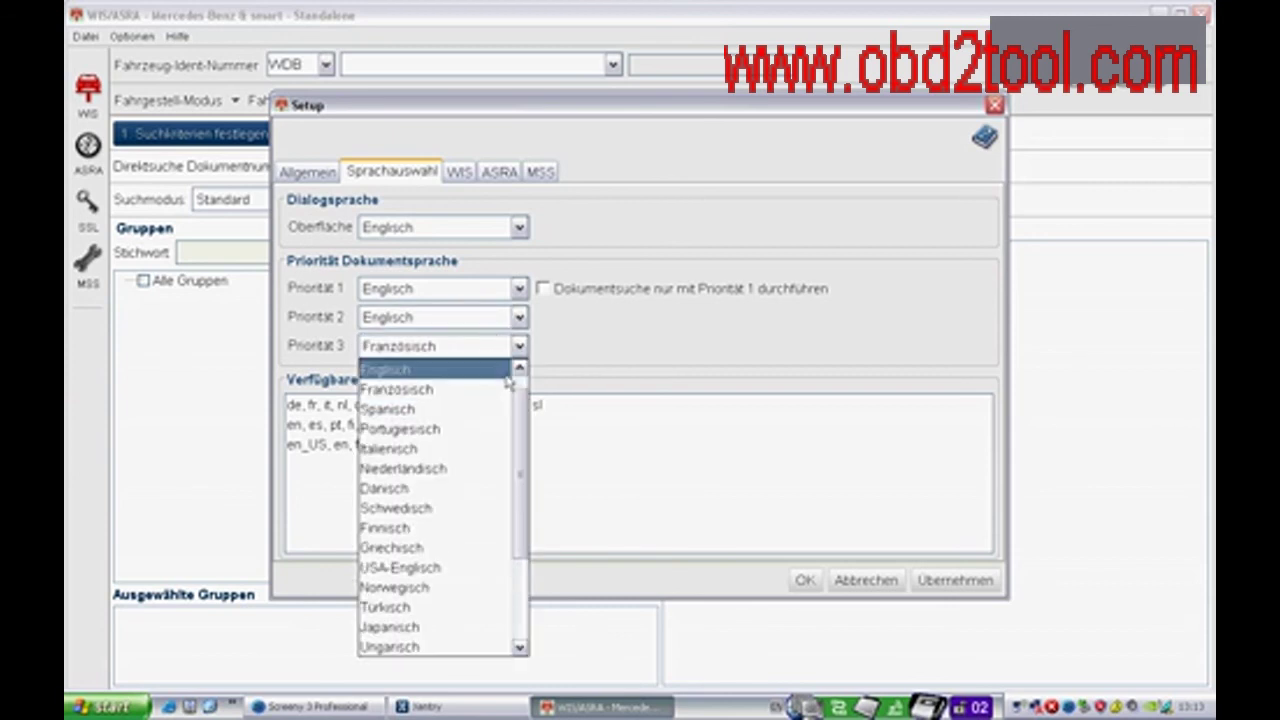
click(508, 372)
Accept the language setup, acknowledge the restart notice, and exit WIS/ASRA.
click(805, 581)
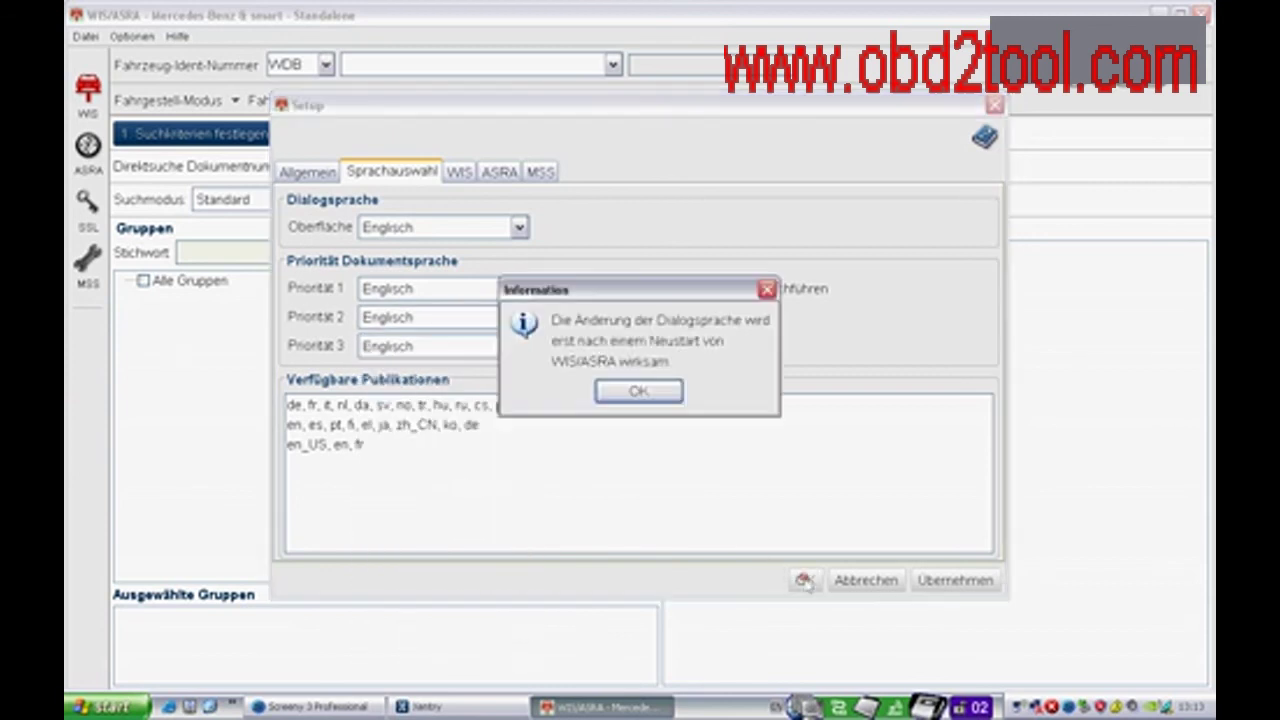
click(655, 393)
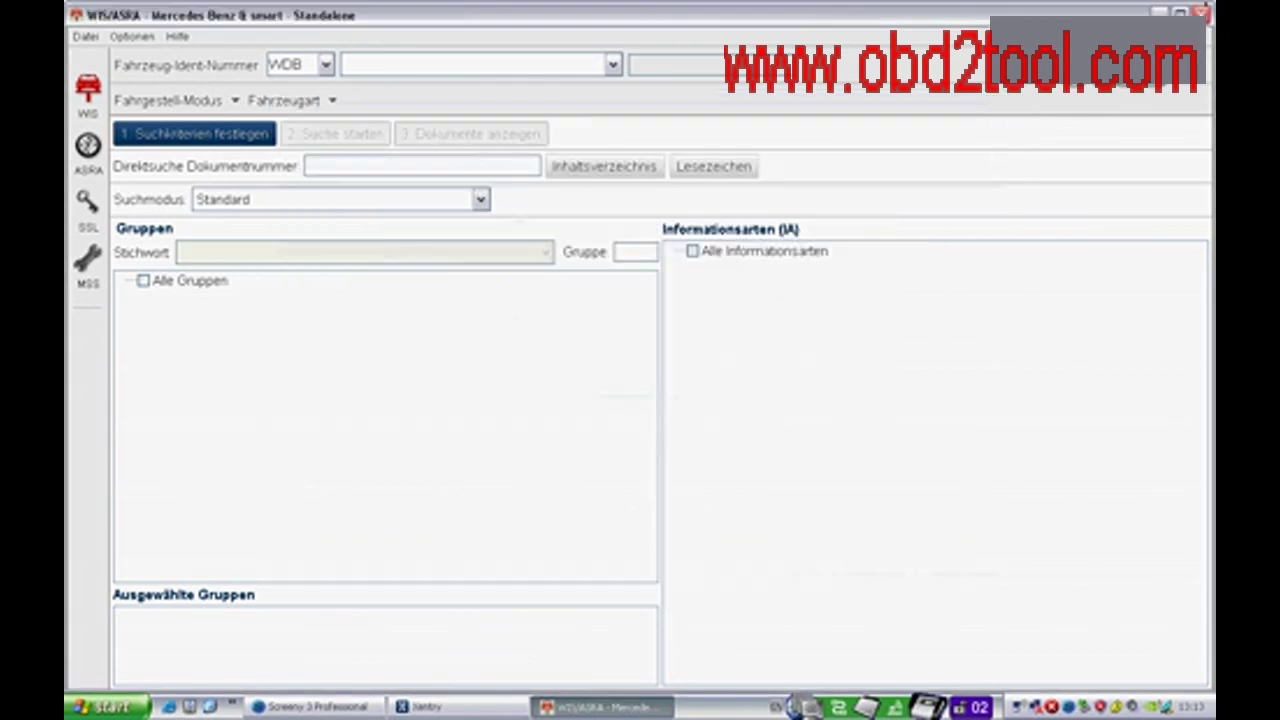
click(1201, 13)
click(591, 373)
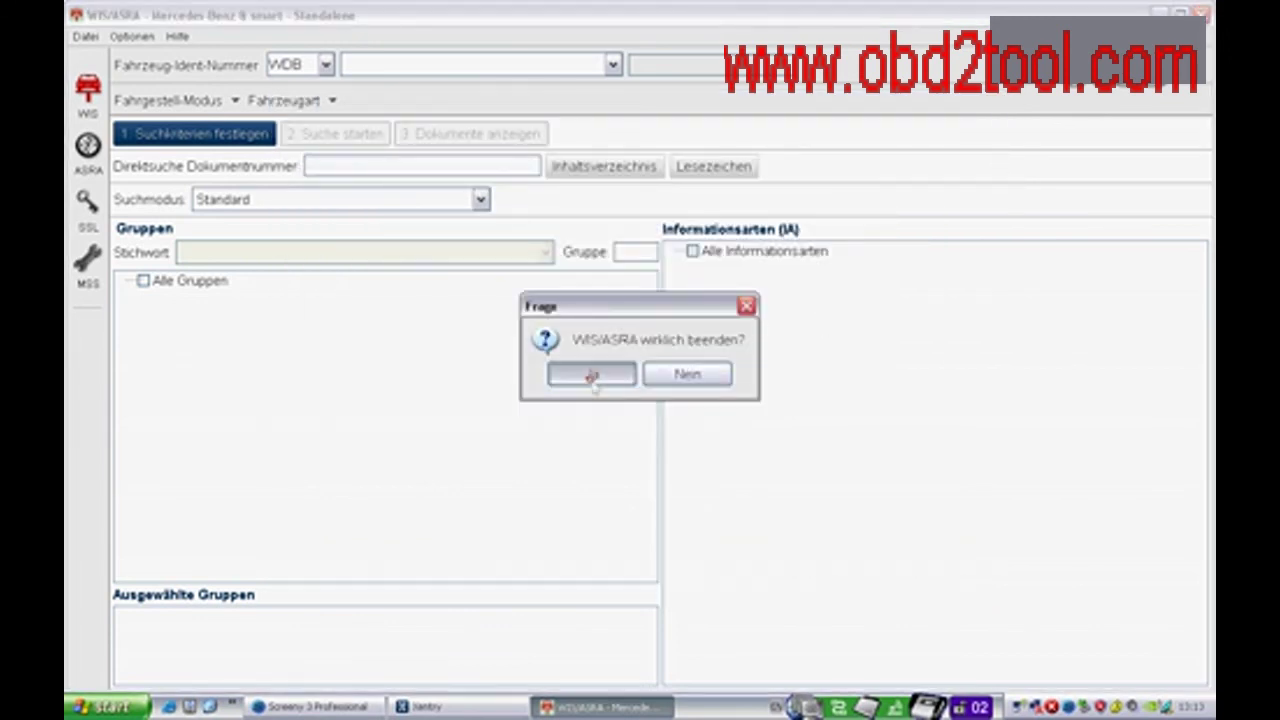
Identify the vehicle as passenger car S (221), model 221.054 - S 280/300.
click(300, 282)
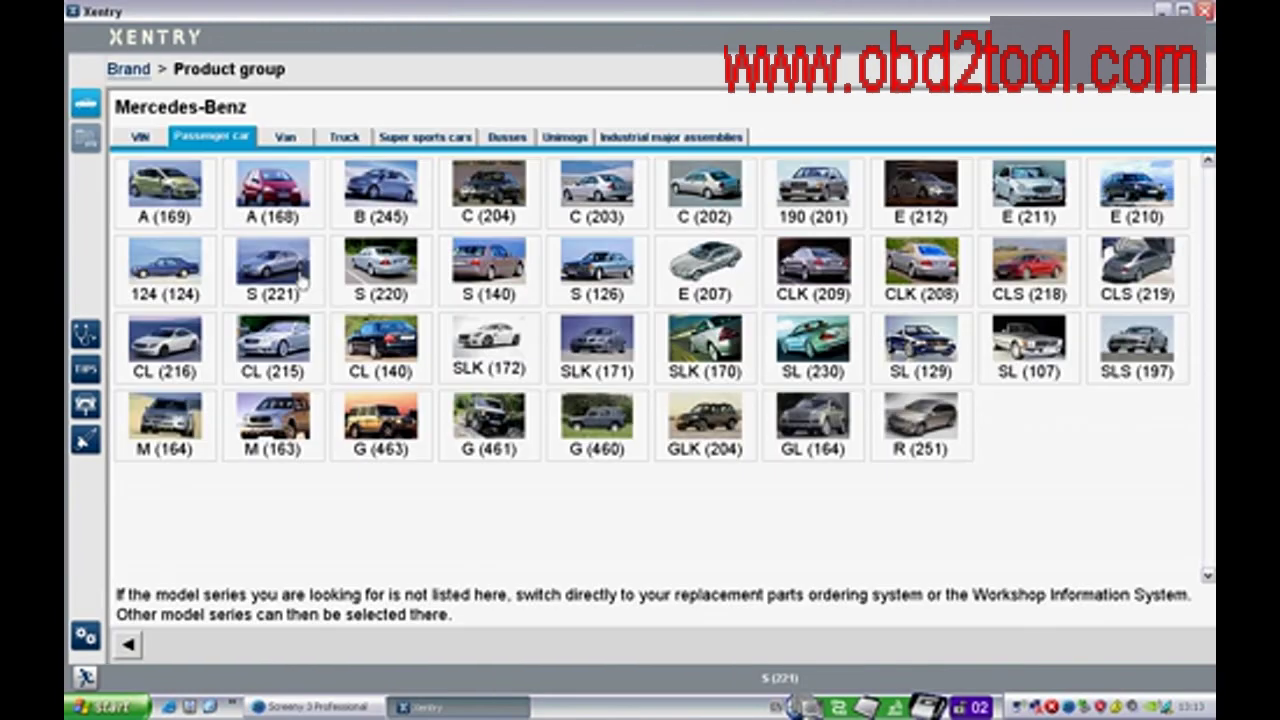
click(280, 272)
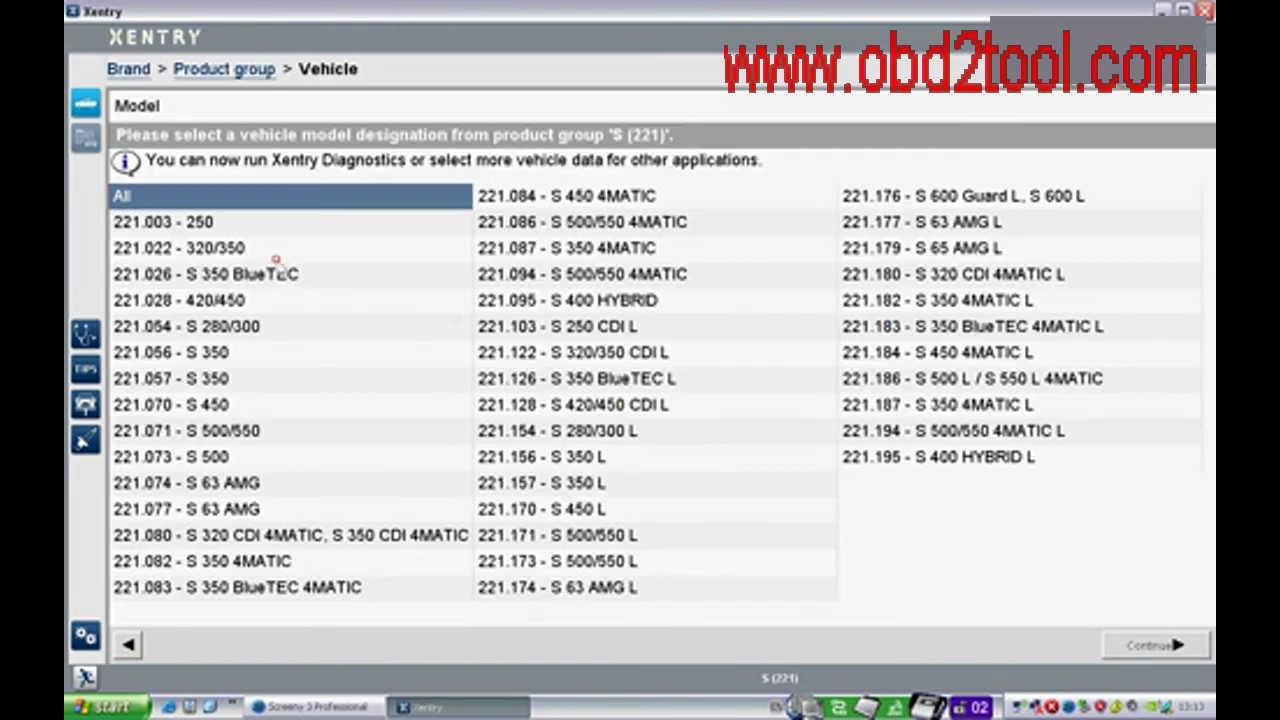
double_click(229, 325)
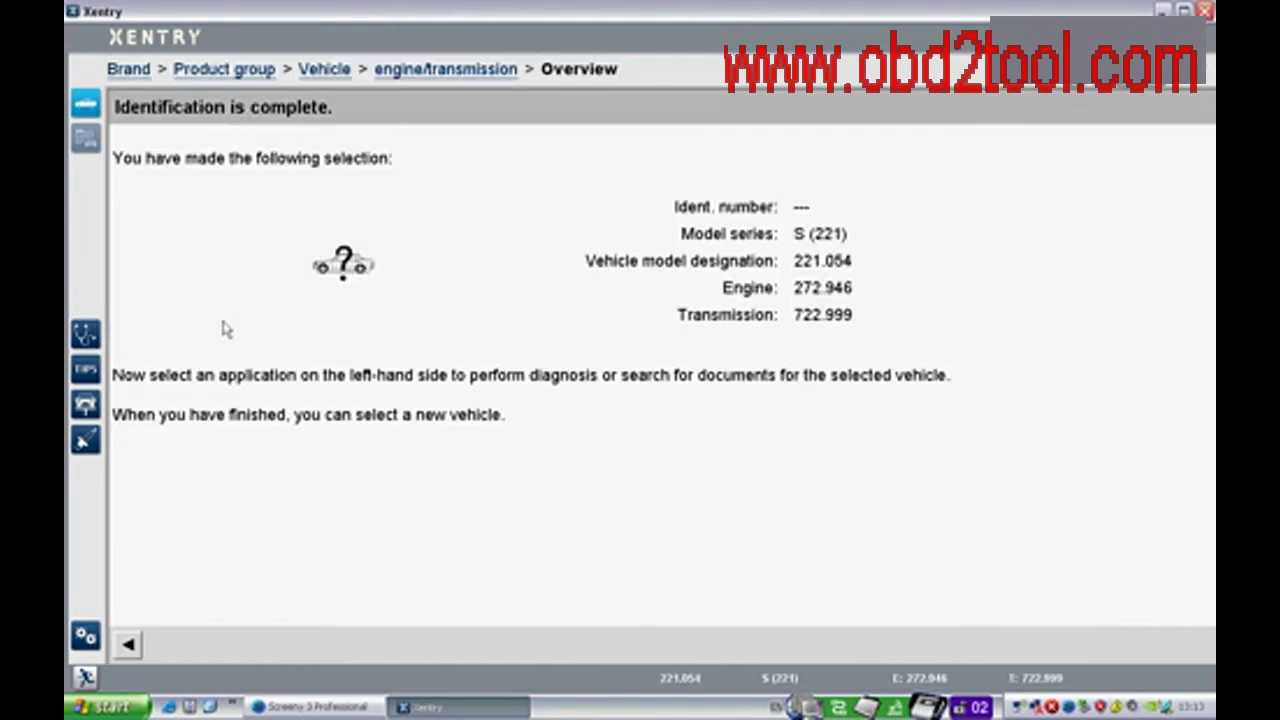
Start Xentry Diagnostics for the selected vehicle and proceed past the electrostatic discharge and Developer-Kit safety notes.
click(85, 335)
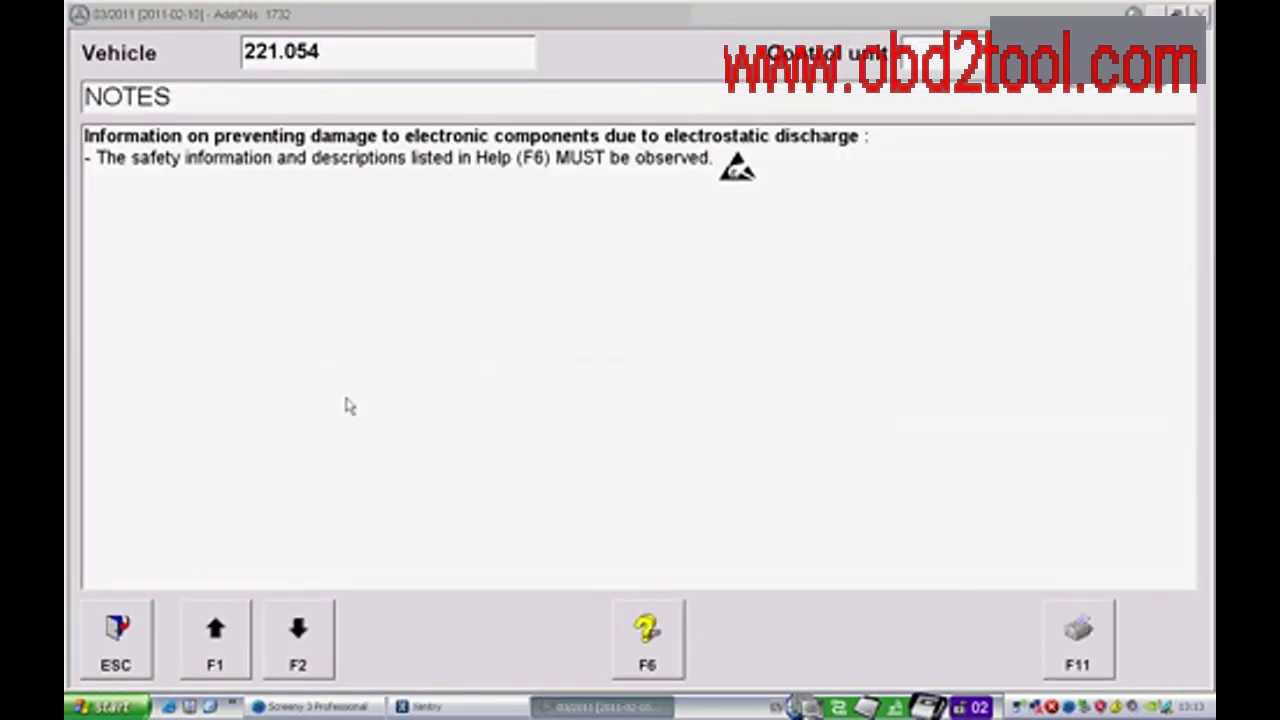
click(310, 632)
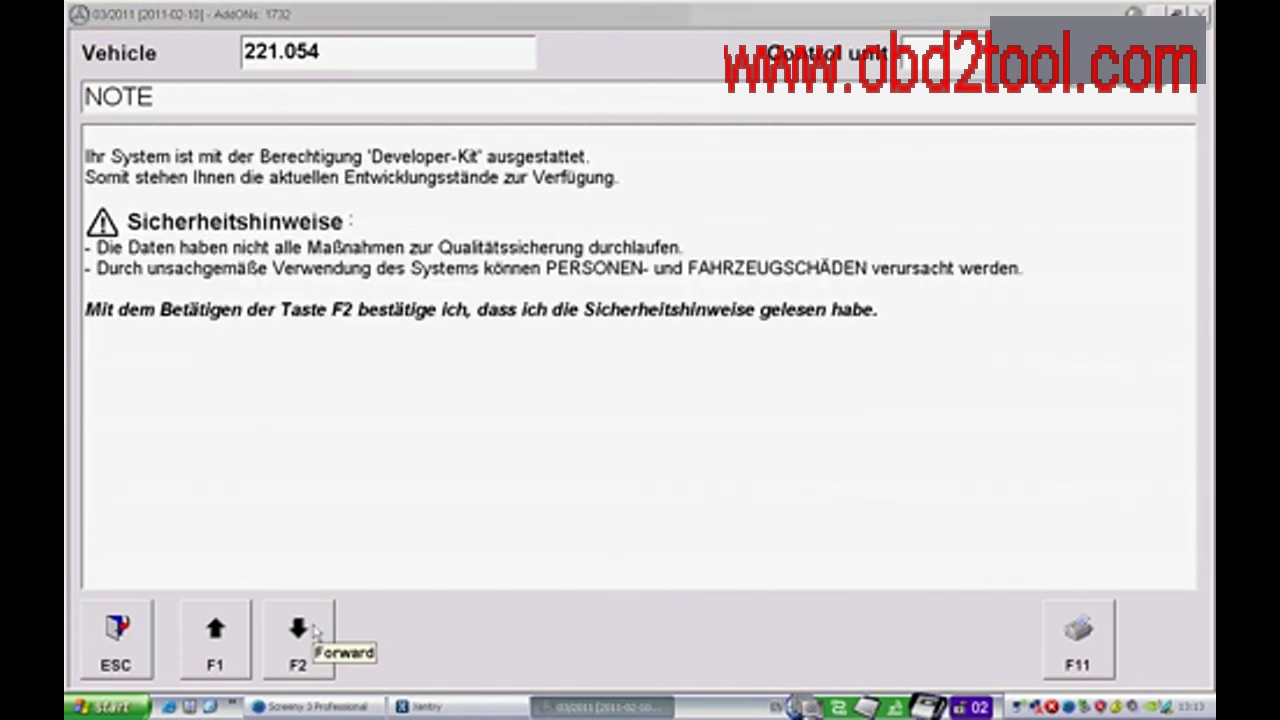
click(315, 633)
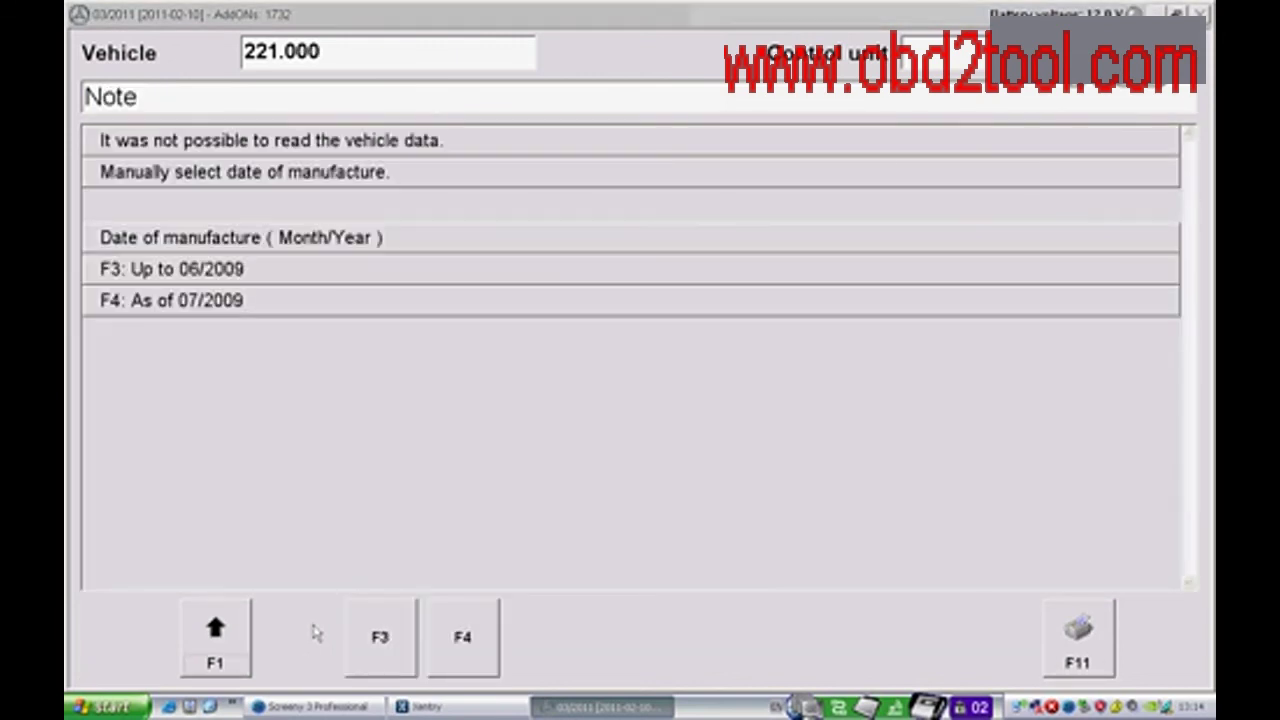
Check the SDconnect status in SDnetControl, close it, and go back from the date of manufacture selection to retry reading the vehicle data.
double_click(963, 708)
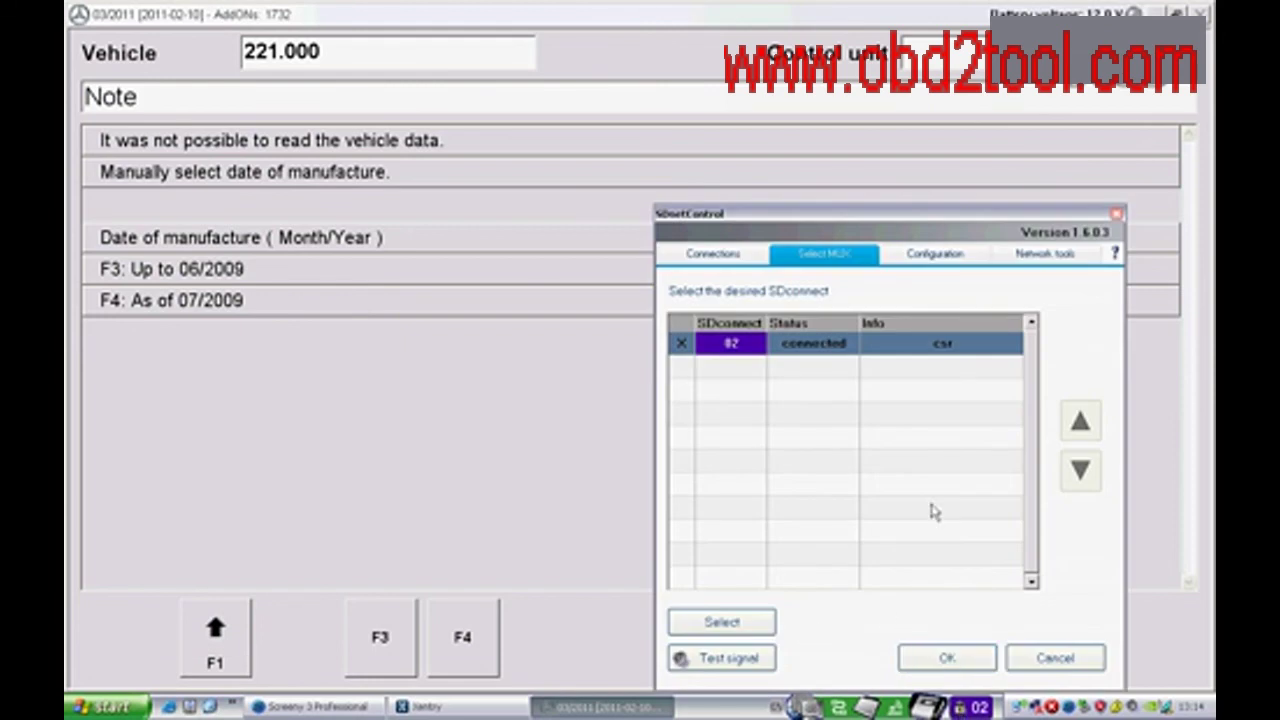
click(967, 711)
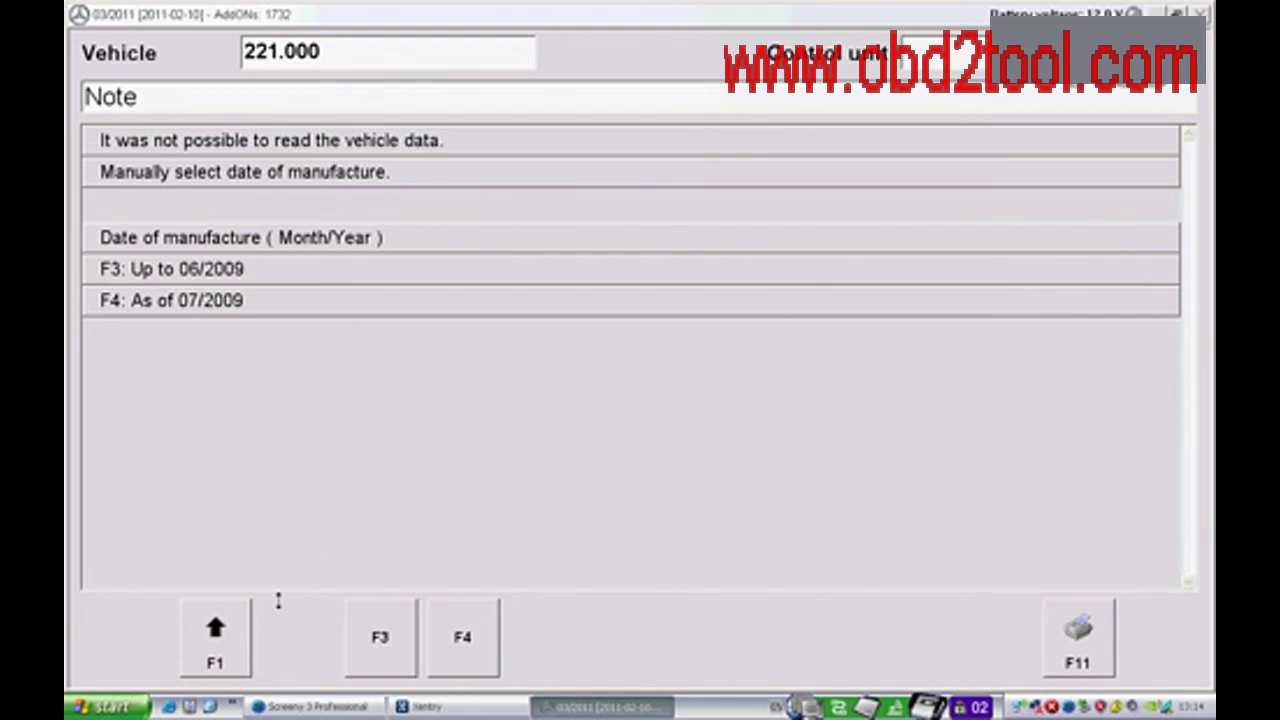
click(237, 629)
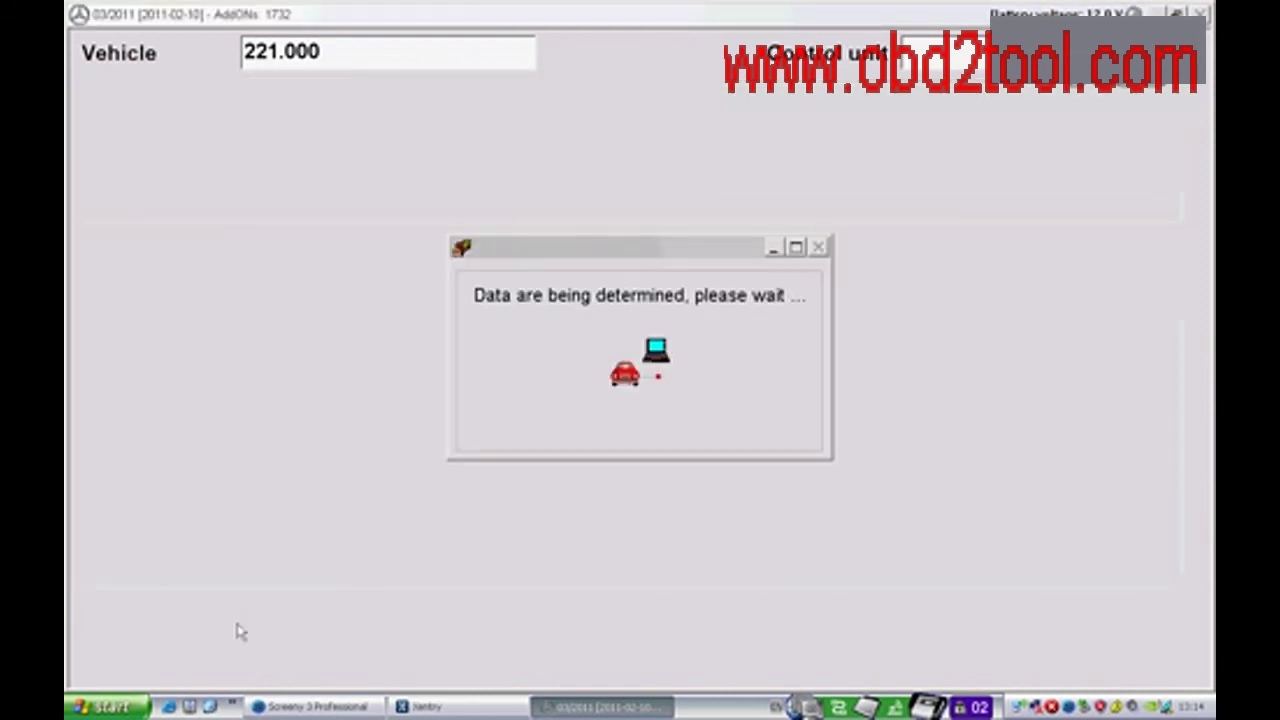